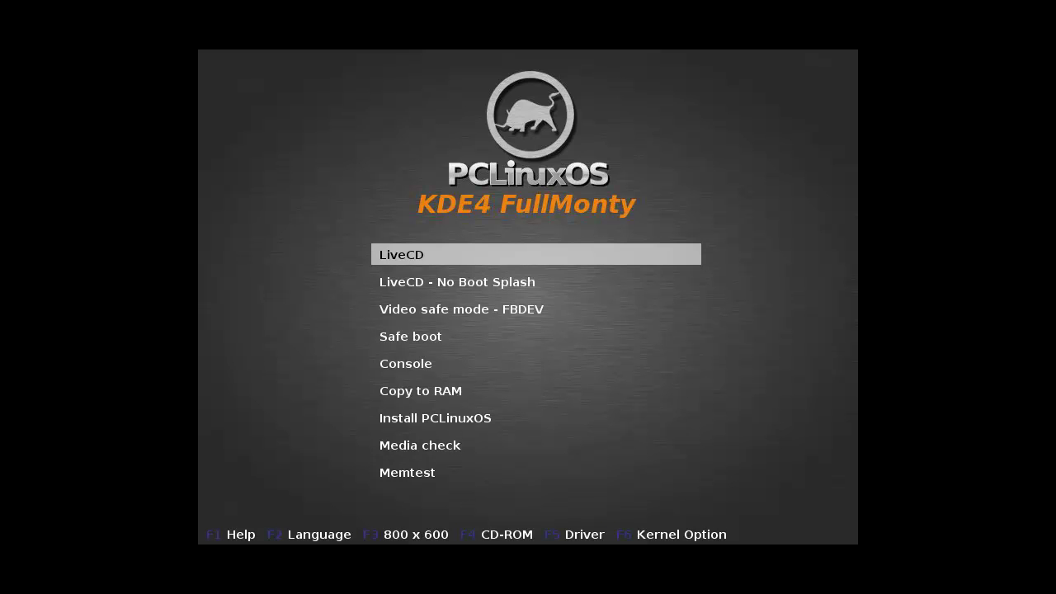
Boot the highlighted LiveCD entry from the PCLinuxOS boot menu.
key(Return)
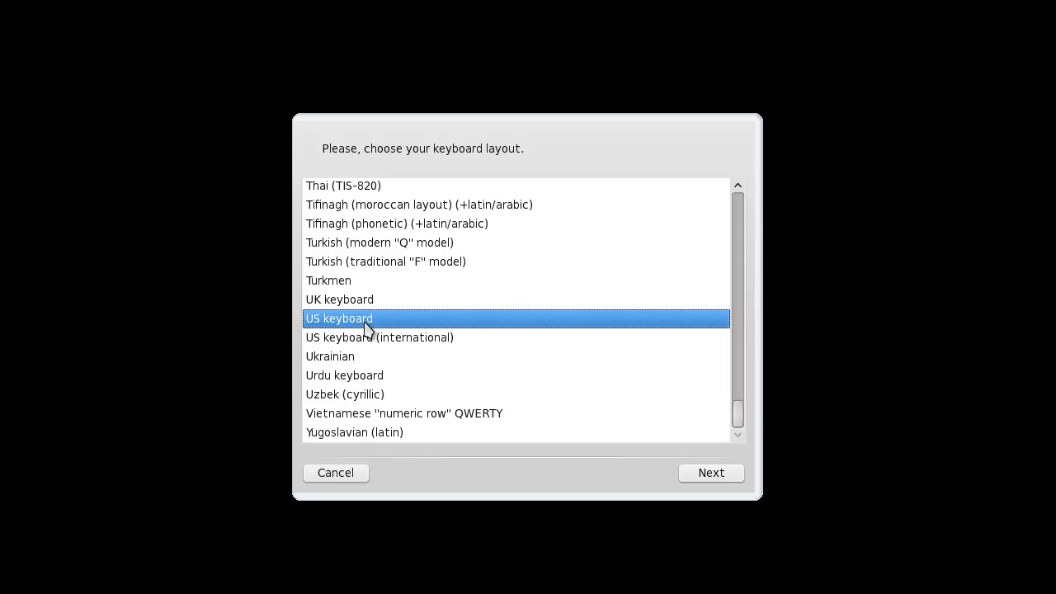
Choose the US keyboard layout and continue through the live setup.
click(386, 337)
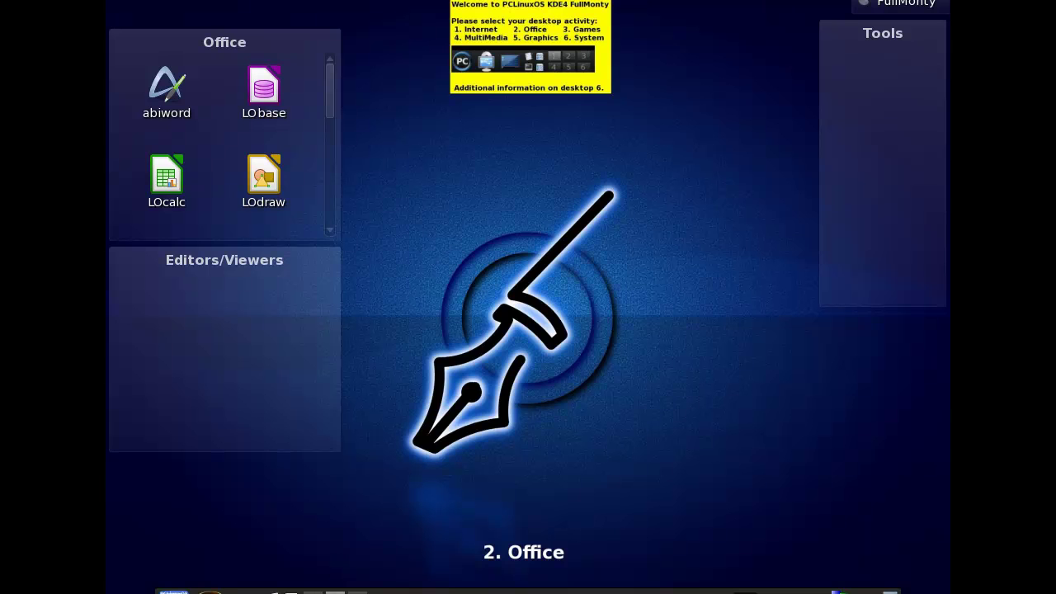
Turn Num Lock off and scroll over the desktop to cycle through Office, Internet and System.
key(Num_Lock)
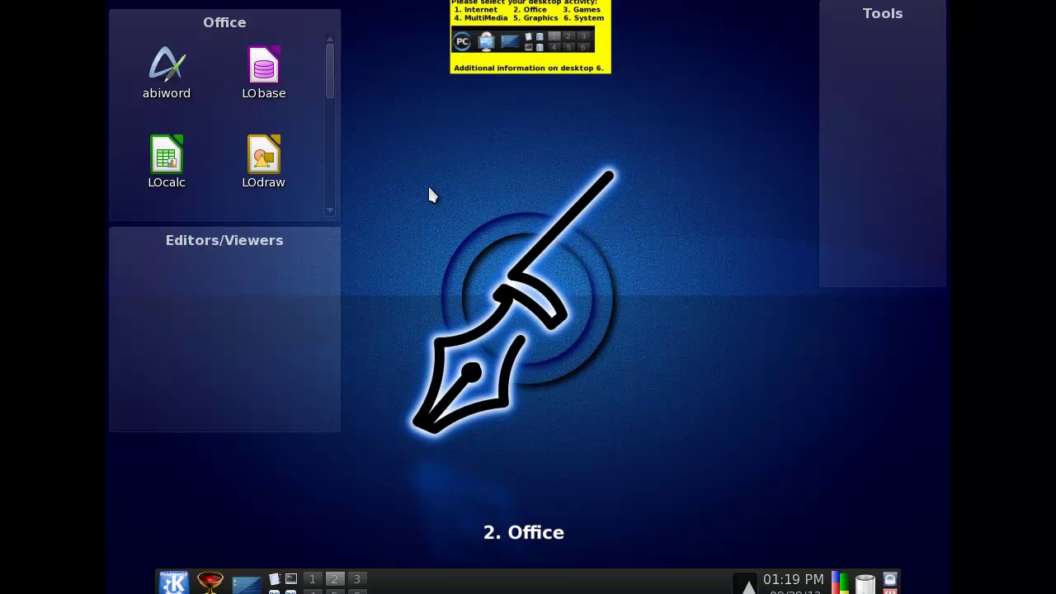
scroll(462, 355, up, 1)
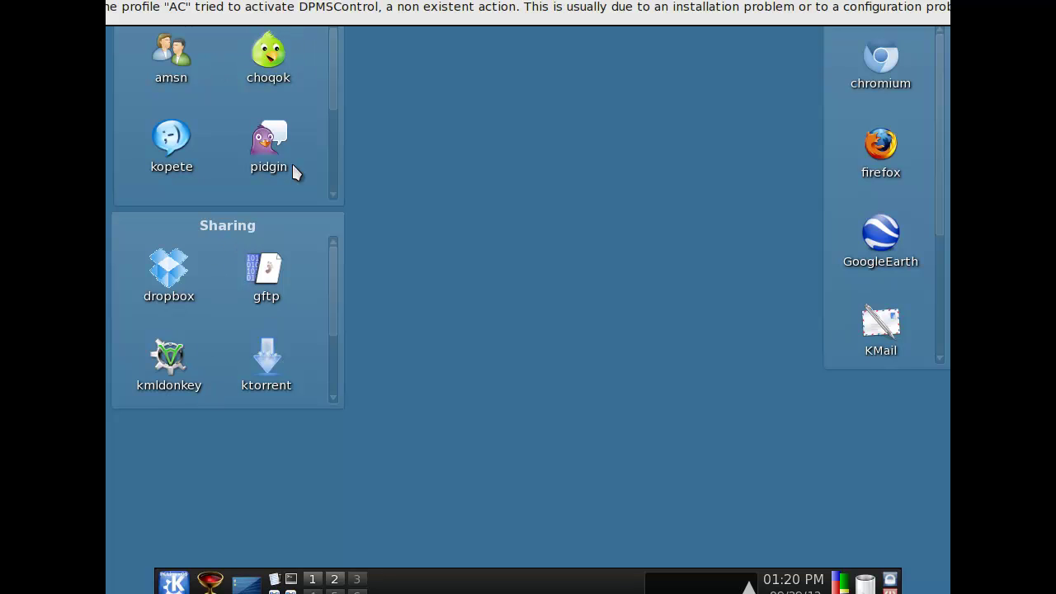
scroll(308, 123, down, 4)
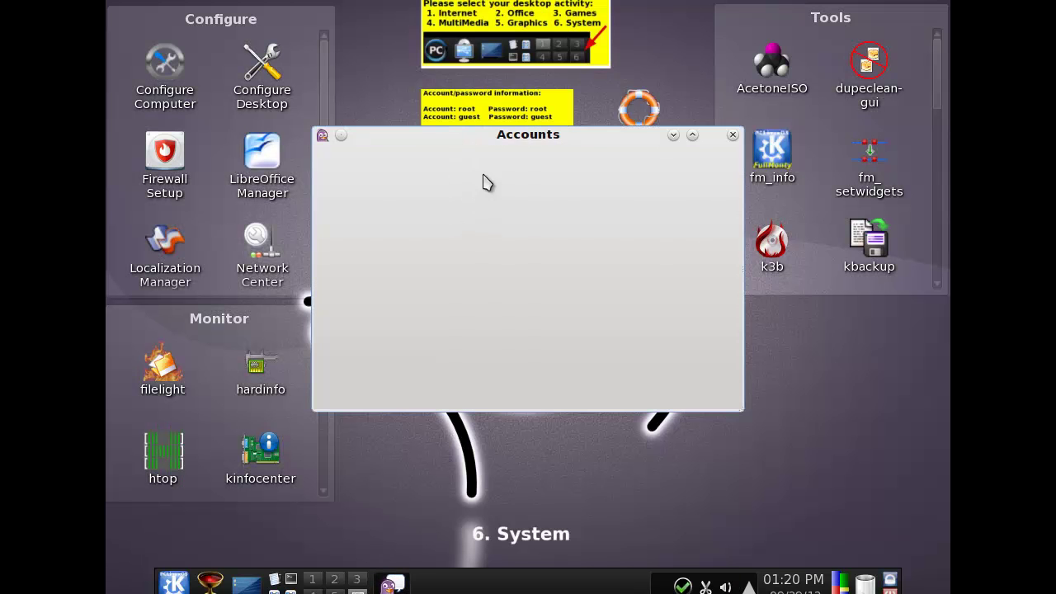
Close Pidgin Accounts, browse the K menu's Other, System and FullMonty Tools categories, and re-enable Num Lock.
click(685, 384)
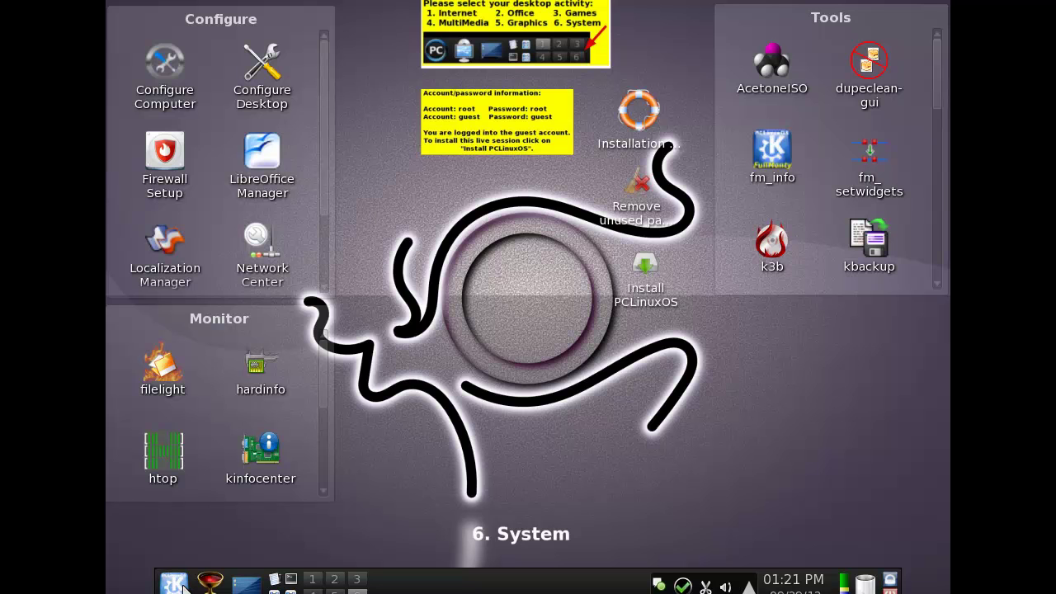
click(183, 588)
mouse_move(313, 456)
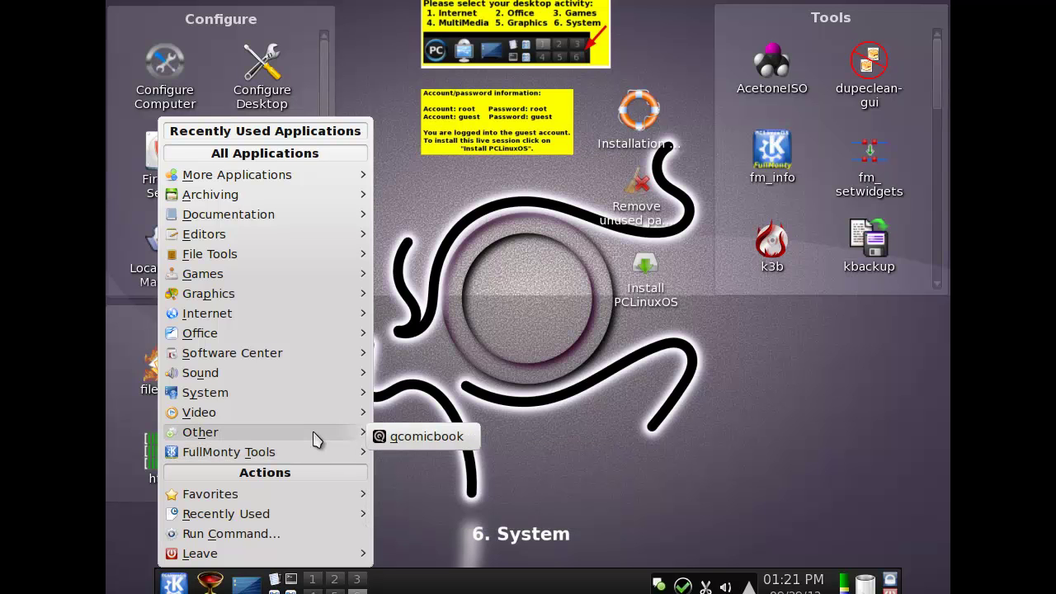
mouse_move(325, 396)
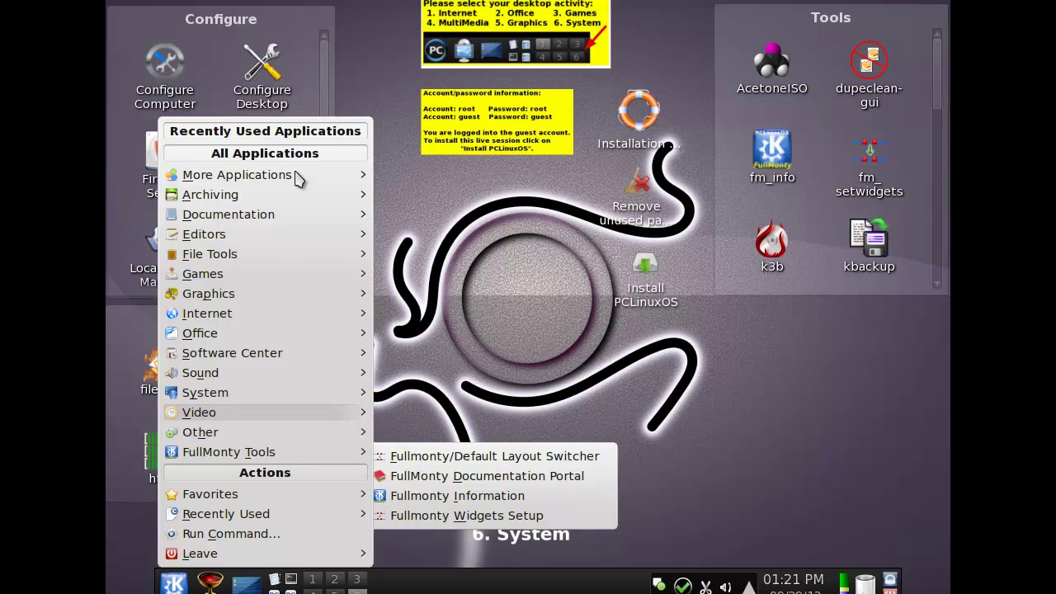
key(Num_Lock)
click(173, 584)
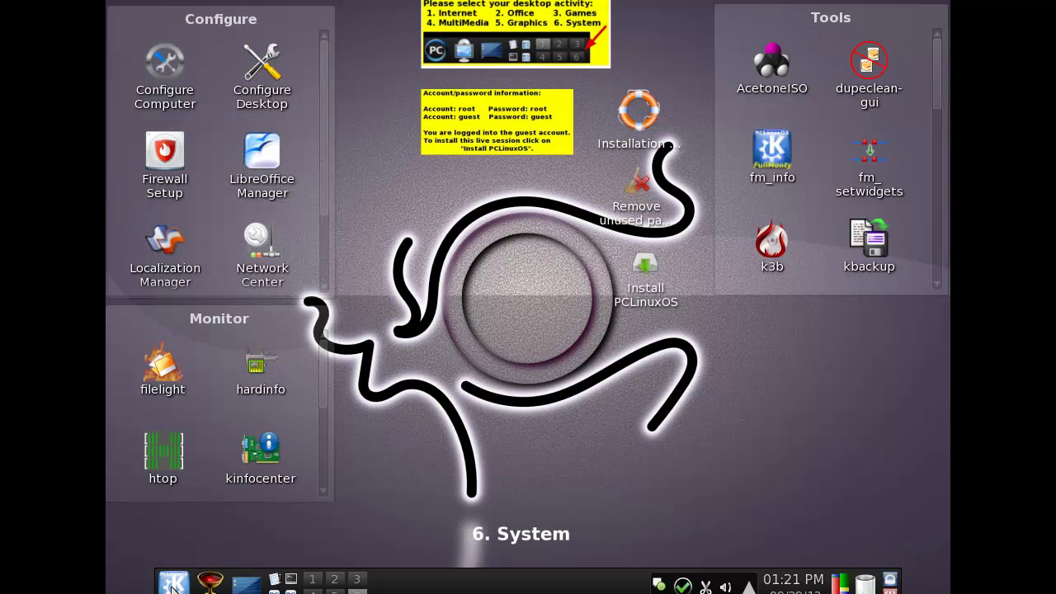
click(161, 92)
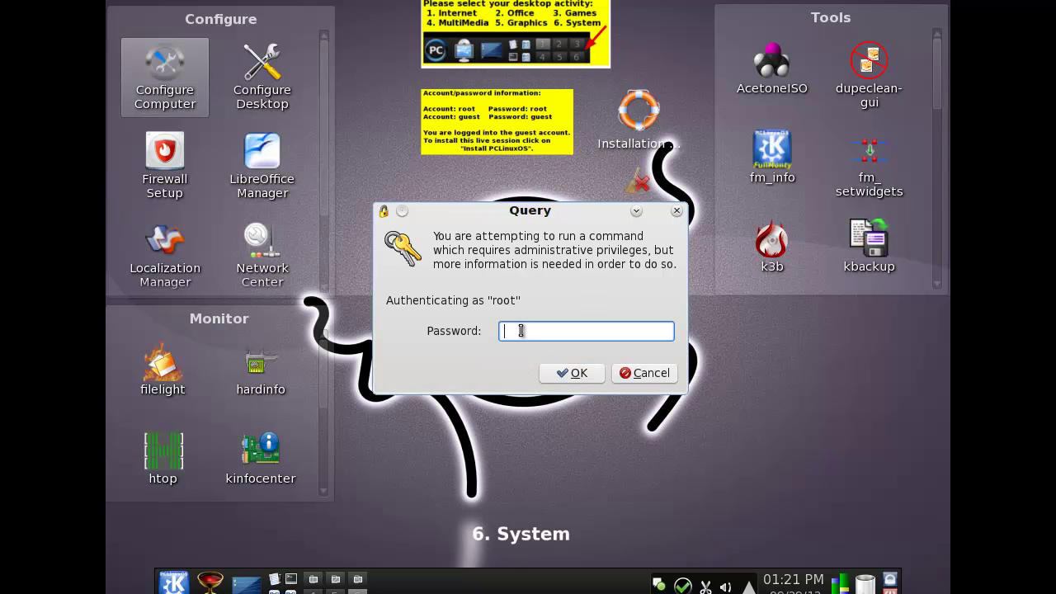
text(root)
key(Return)
text(root)
key(Return)
text(roo)
key(Return)
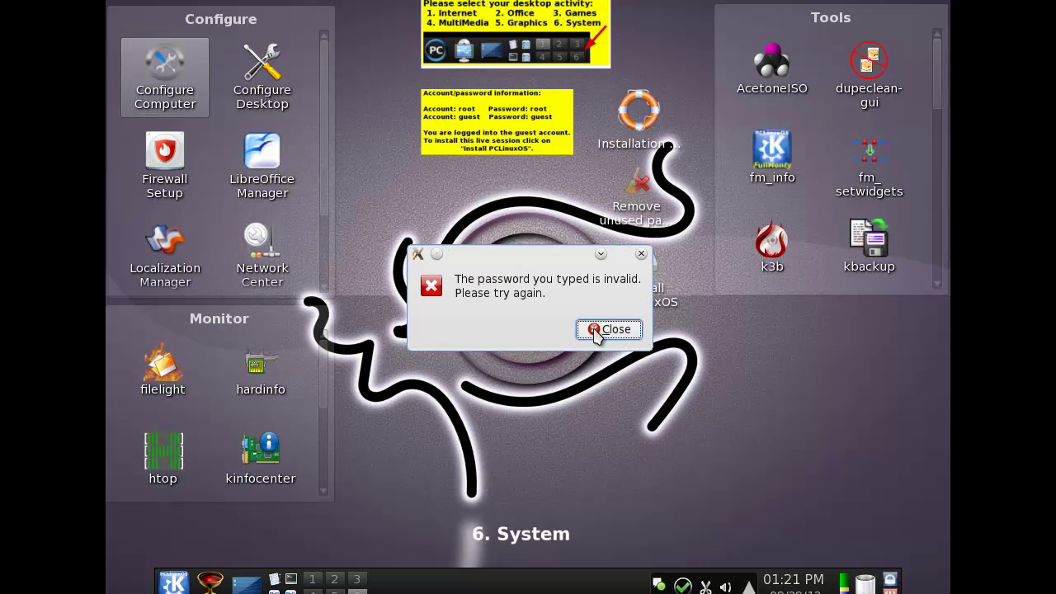
click(598, 327)
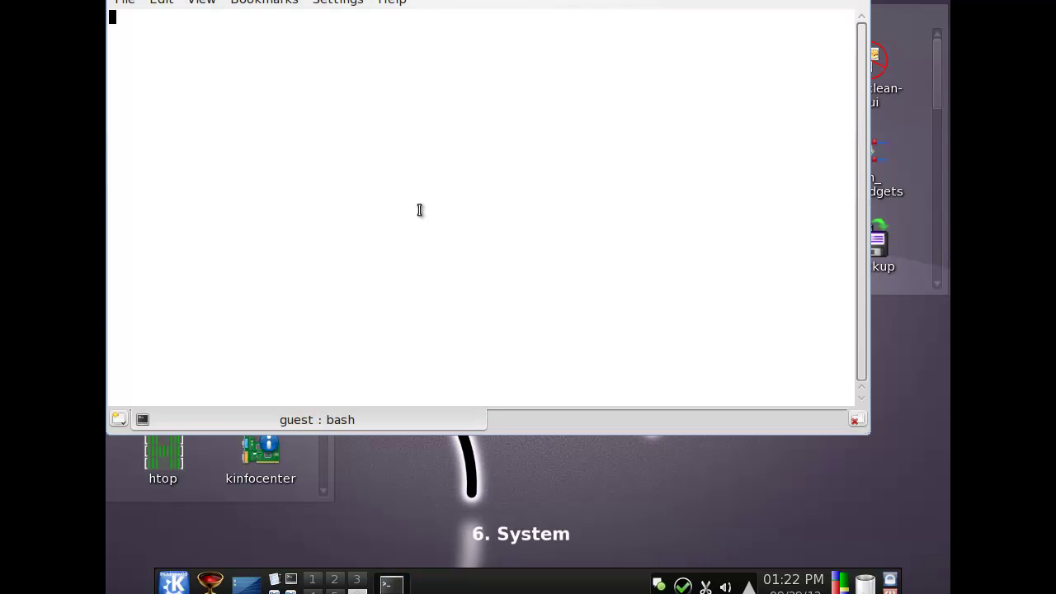
Enter an xrandr -s size command in the drop-down terminal, fixing a typo, then hide it.
text(xrandr -s5z)
key(BackSpace)
key(BackSpace)
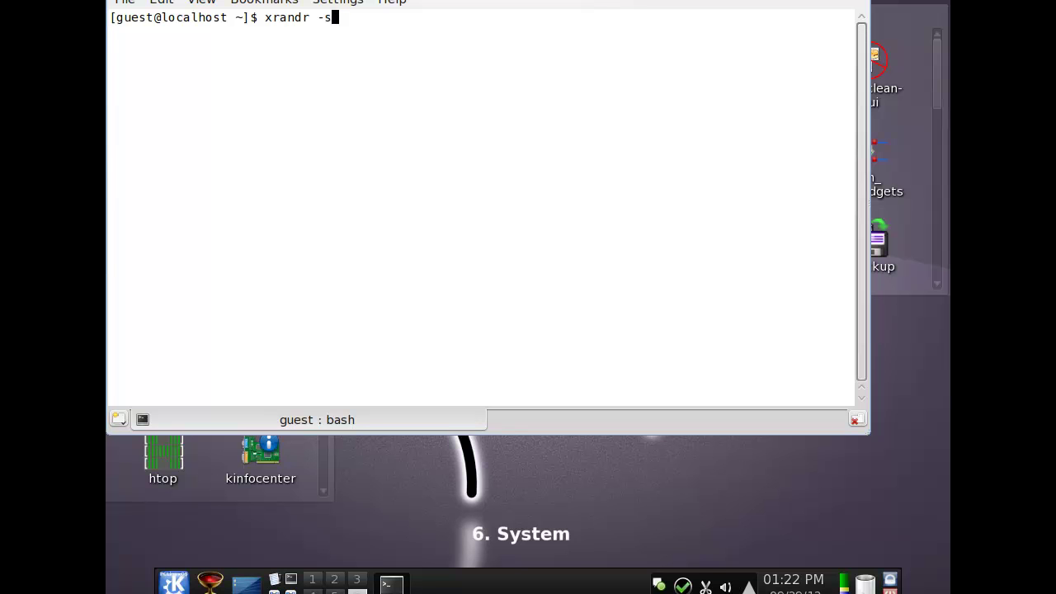
key(Num_Lock)
key(Num_Lock)
key(F12)
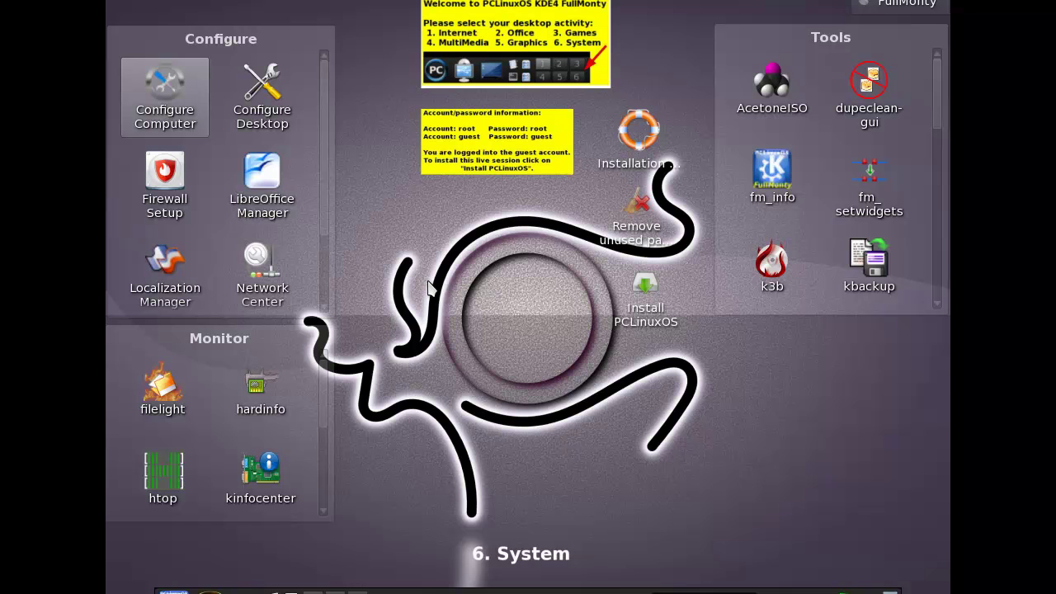
Launch Configure Computer and authenticate with the administrator password.
key(Num_Lock)
key(Num_Lock)
click(162, 73)
text(root)
key(Return)
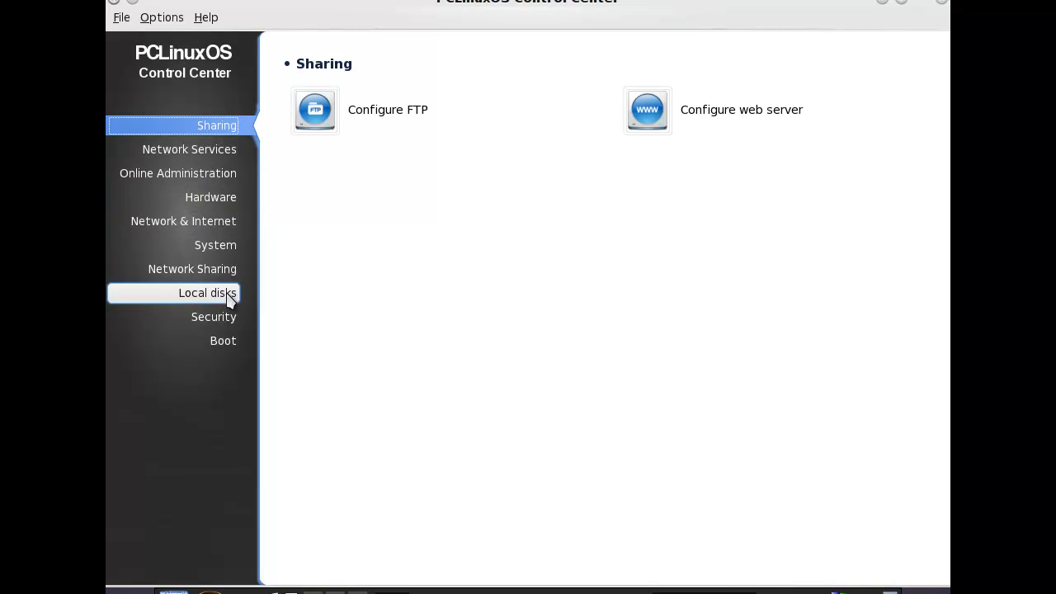
Go to the System section, then open its Hardware configuration options.
click(219, 248)
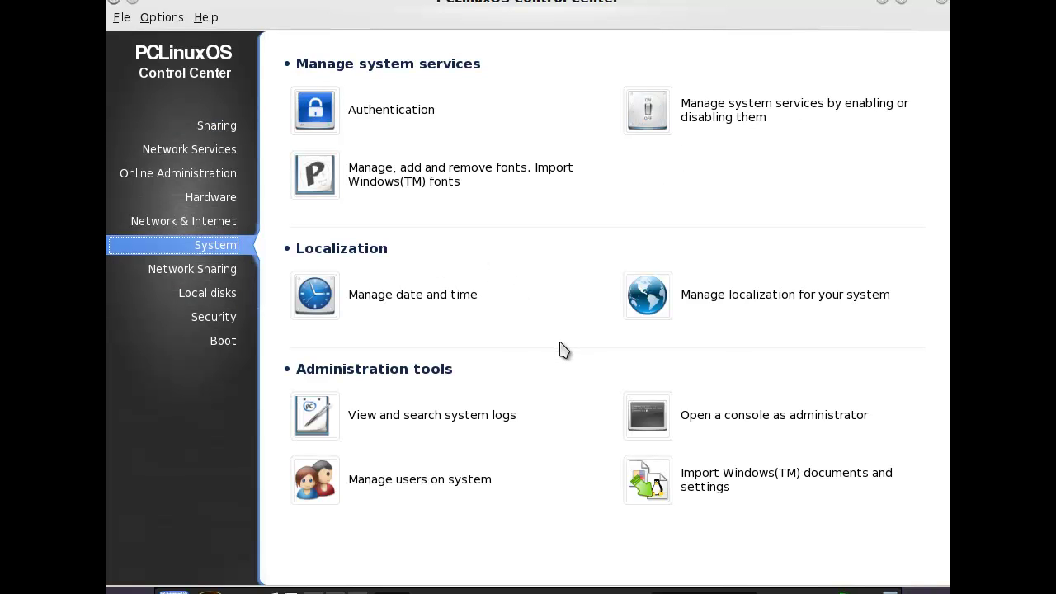
click(199, 204)
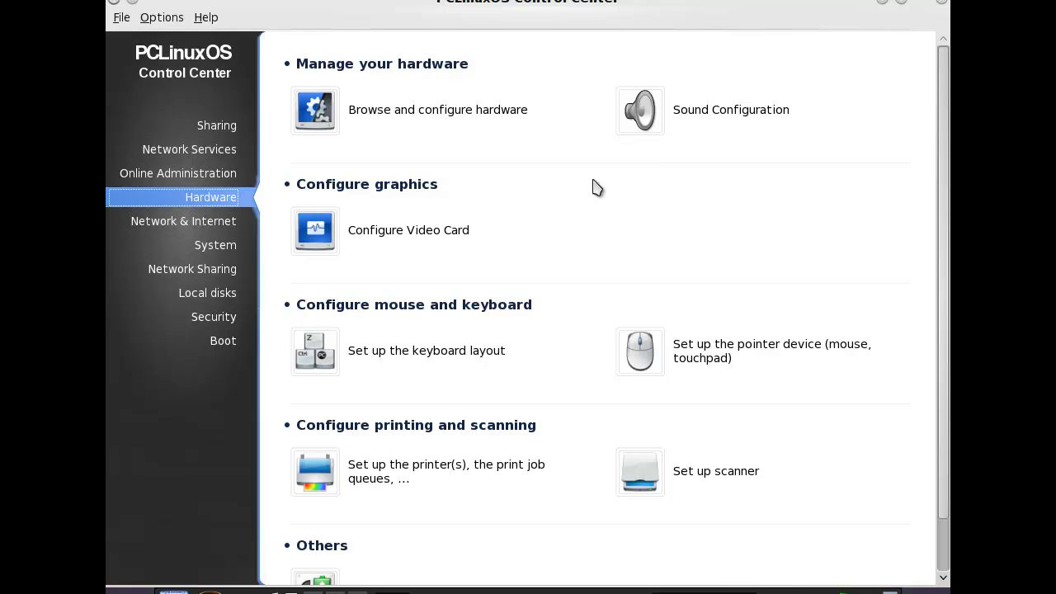
scroll(572, 264, down, 2)
scroll(573, 264, up, 2)
click(455, 230)
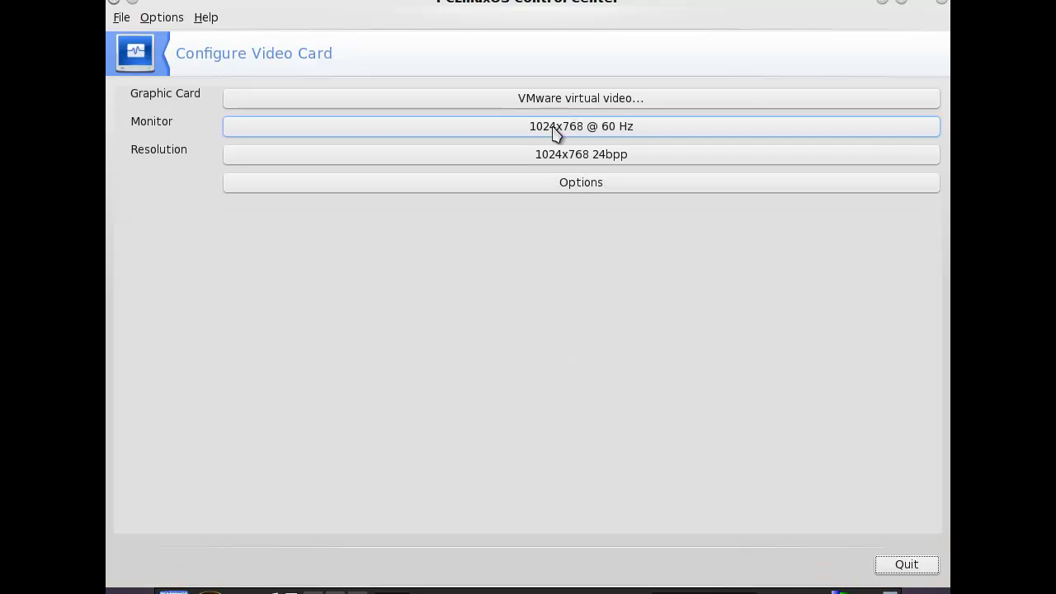
Change the video card resolution to 1280x720 (16/9) and confirm it with Ok.
click(529, 156)
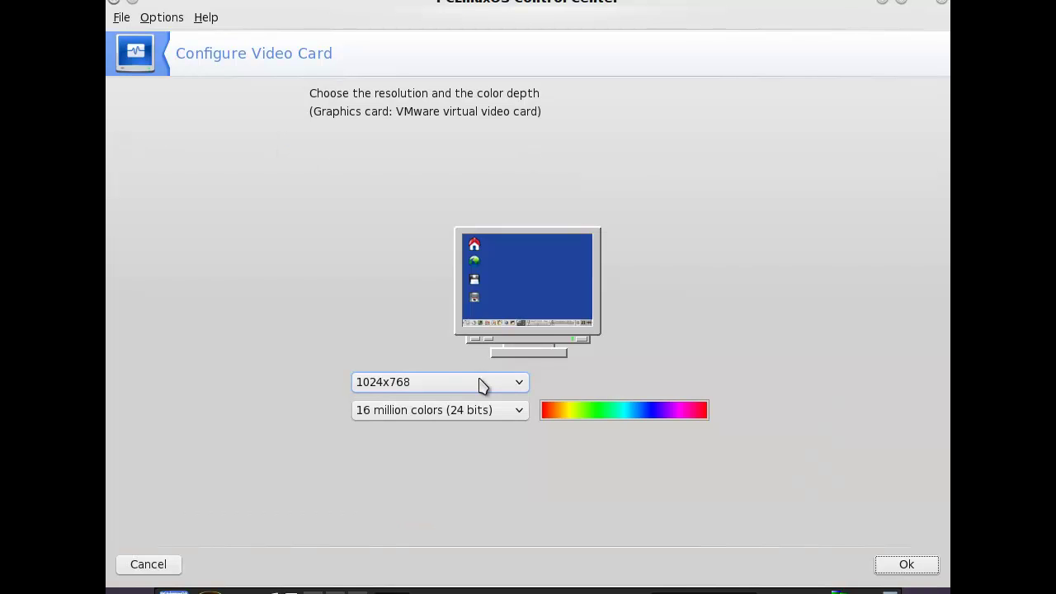
click(481, 384)
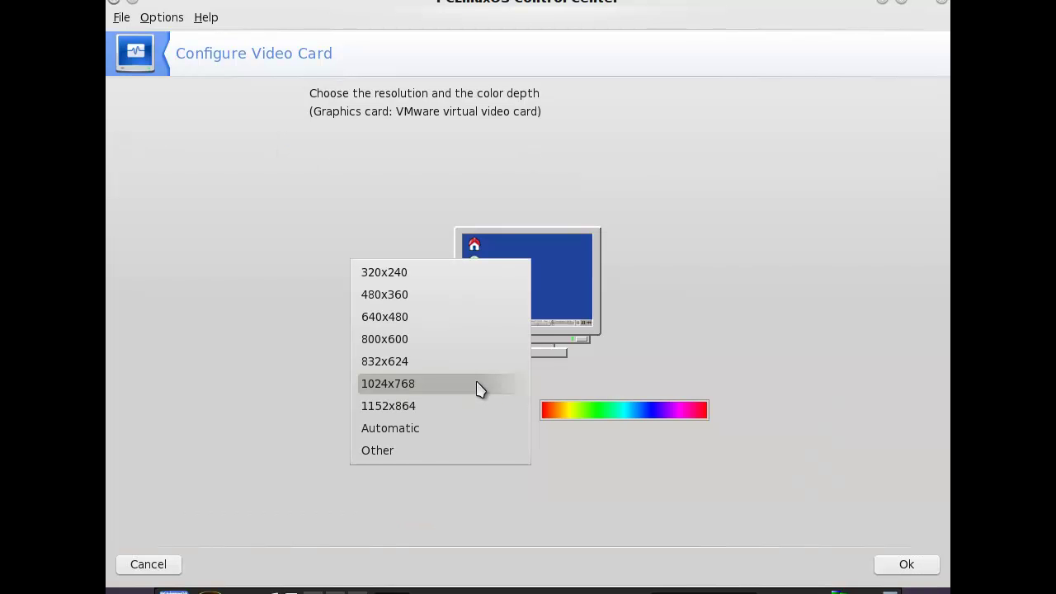
click(416, 456)
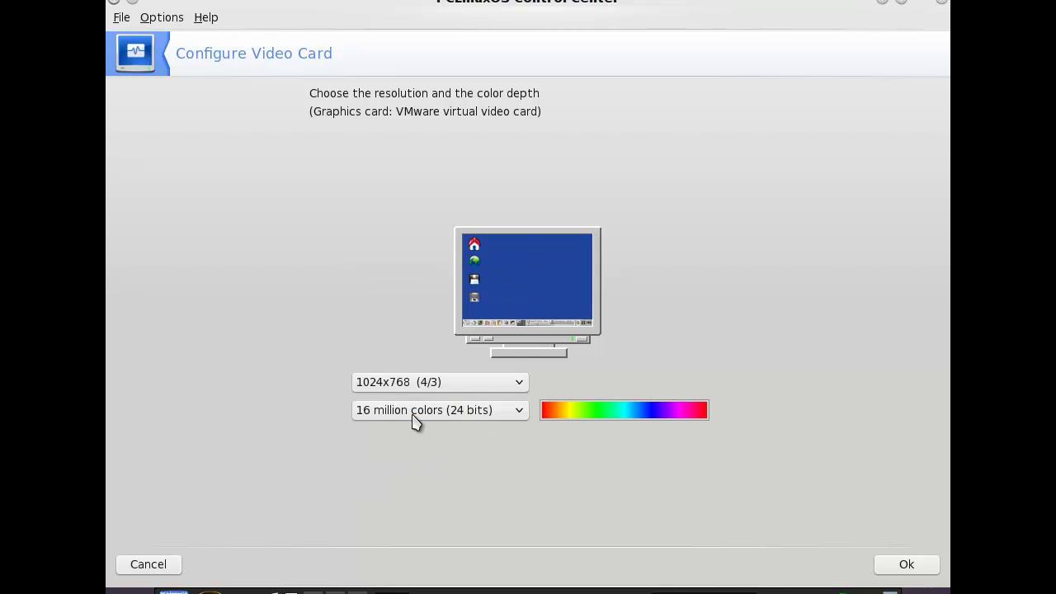
click(452, 383)
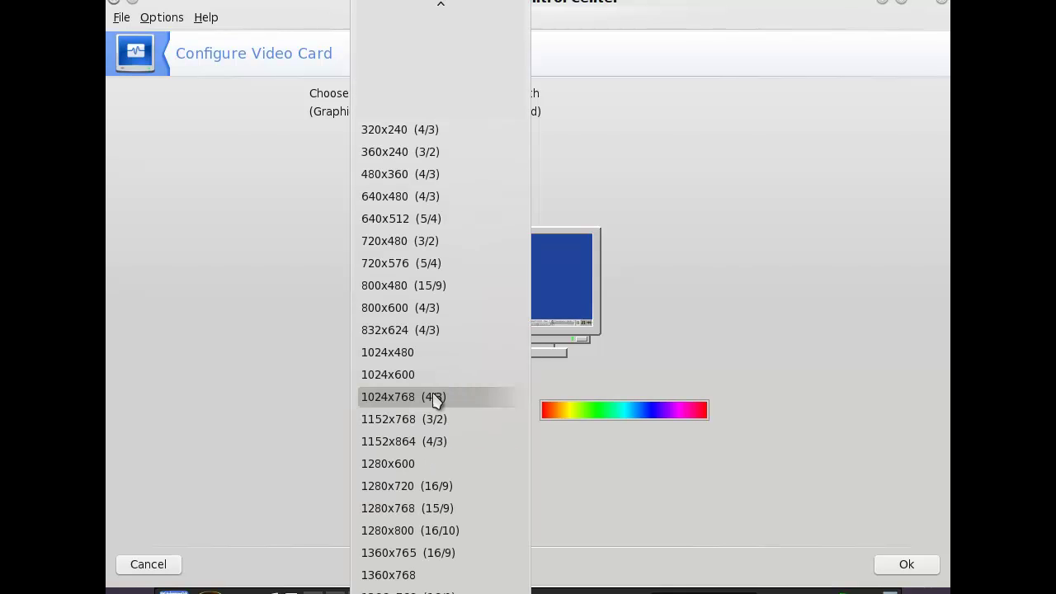
click(411, 494)
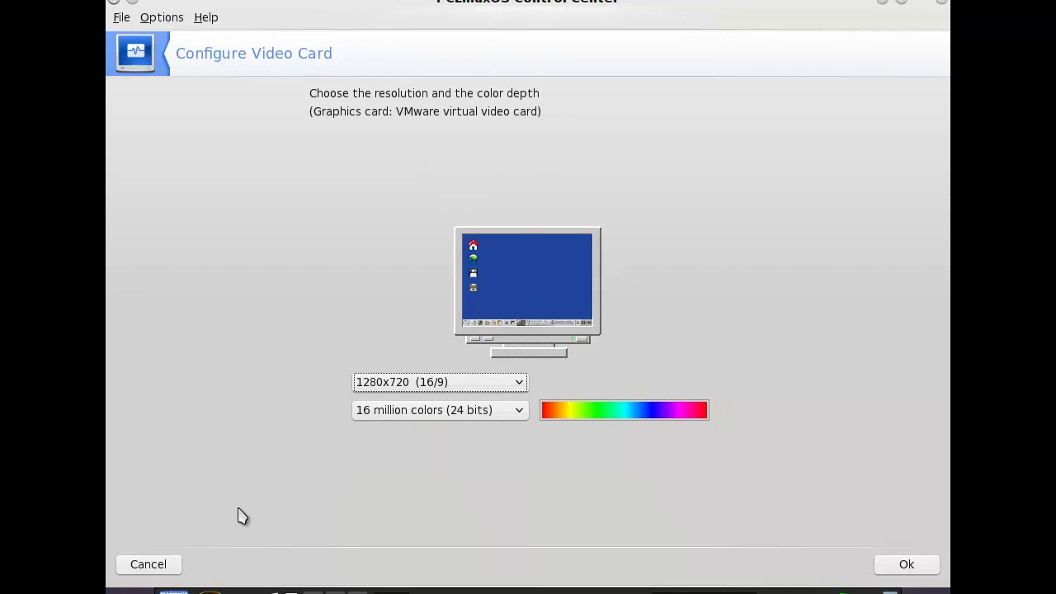
click(882, 569)
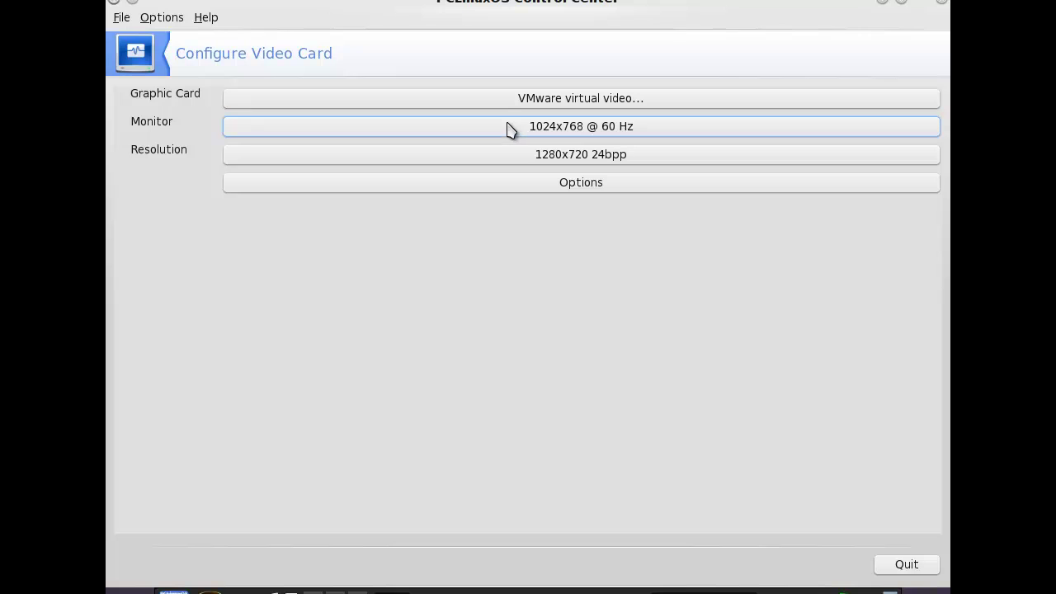
Accept the configuration summary, keep the changes, and dismiss the reboot notice.
click(905, 566)
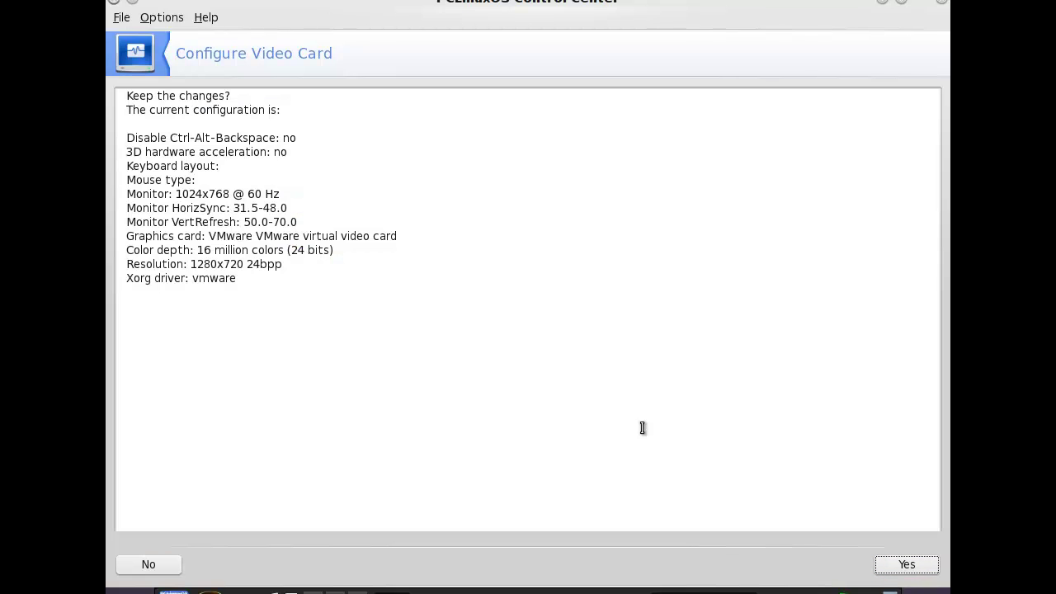
click(901, 568)
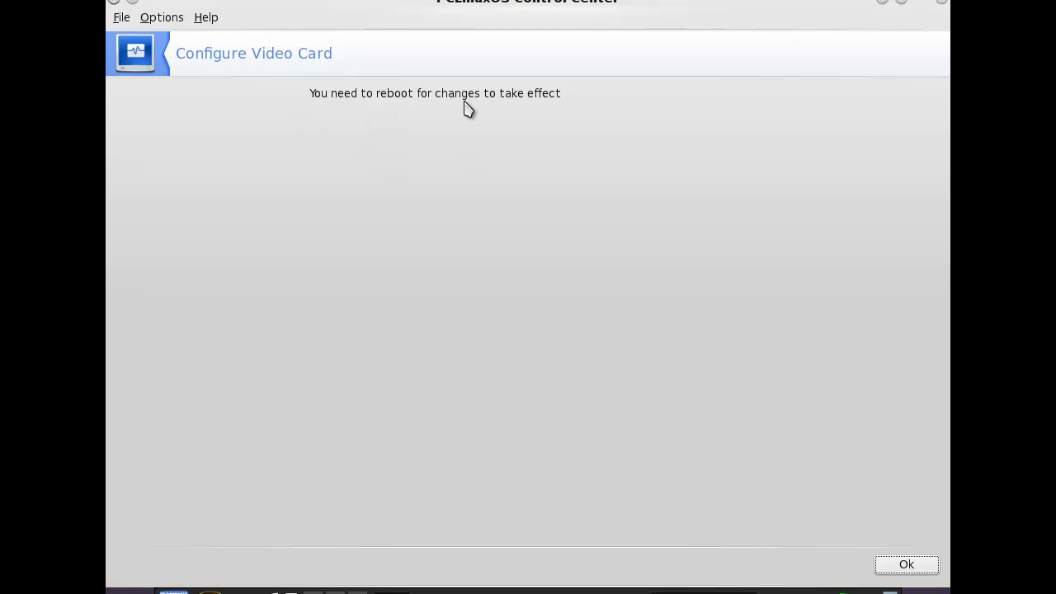
click(911, 567)
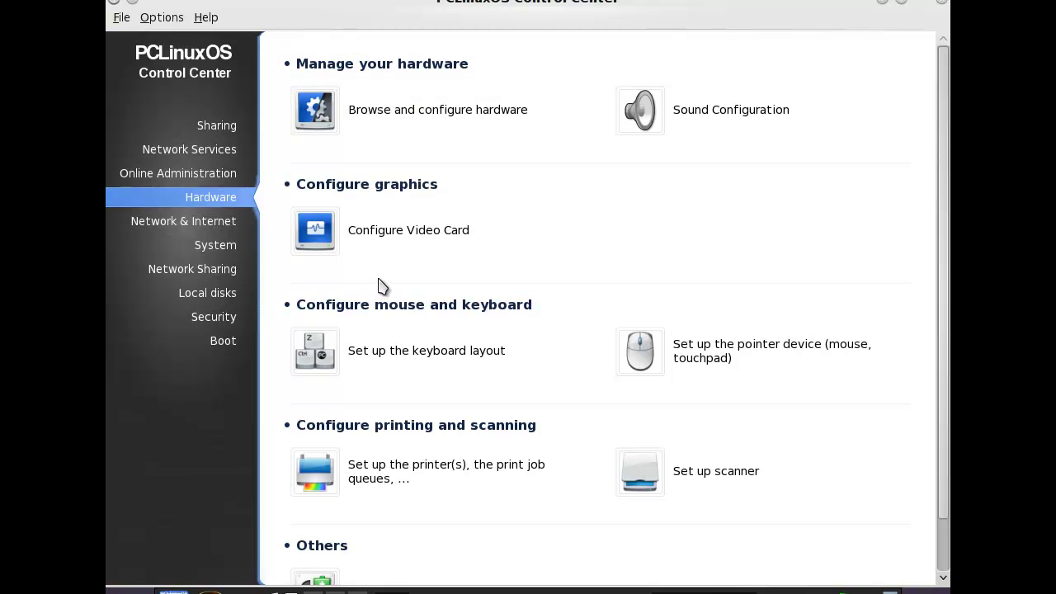
Close the Control Center and run 'xrandr --size 1280x720' in Konsole.
click(942, 1)
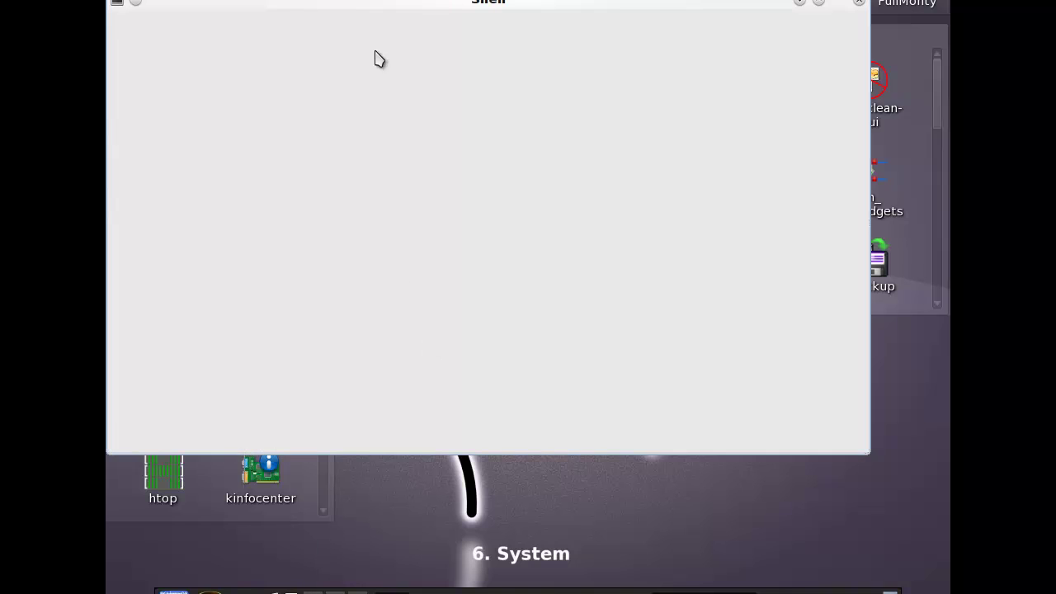
text(xrandr)
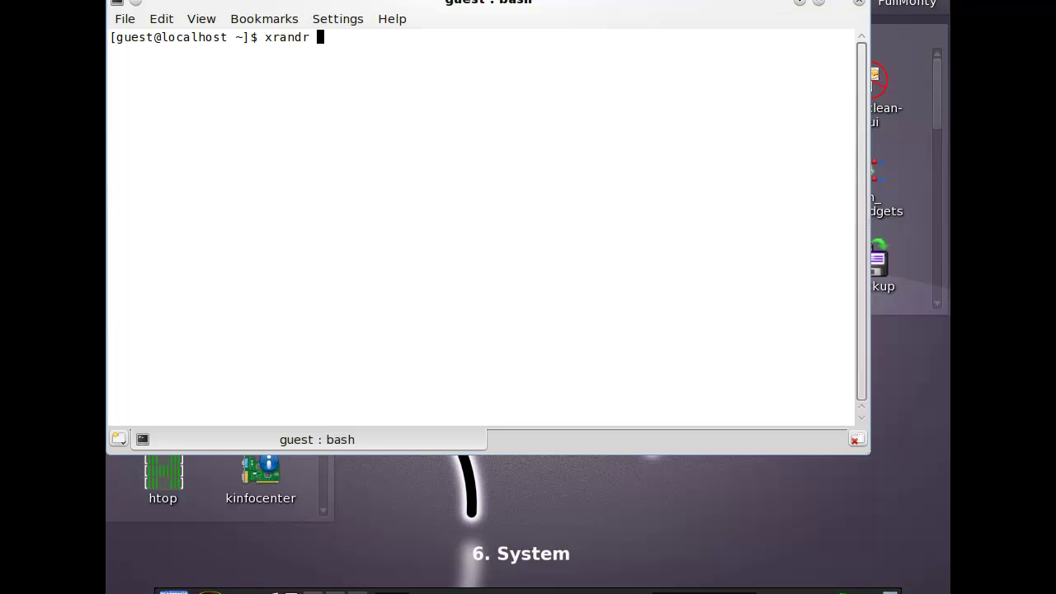
text(-size 1280x720)
key(Return)
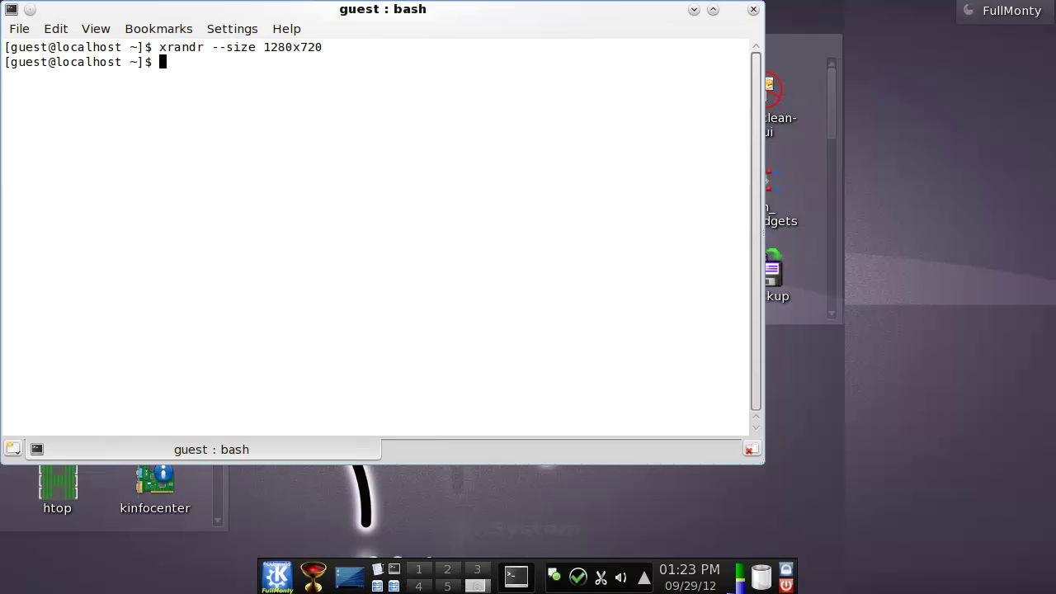
Close Konsole and switch to desktop 1, the Internet activity, via the pager.
click(753, 10)
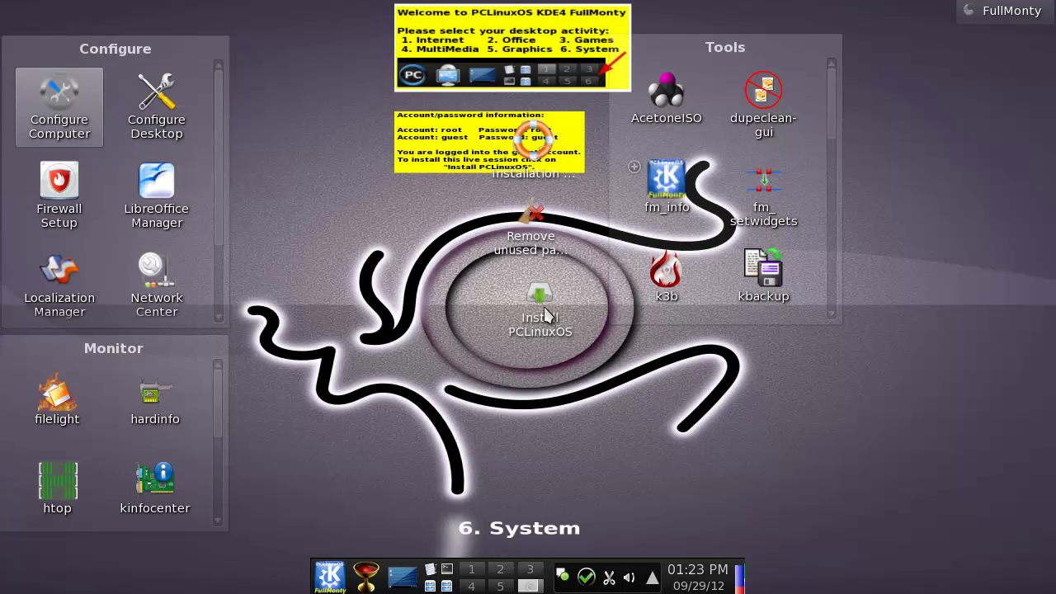
click(469, 575)
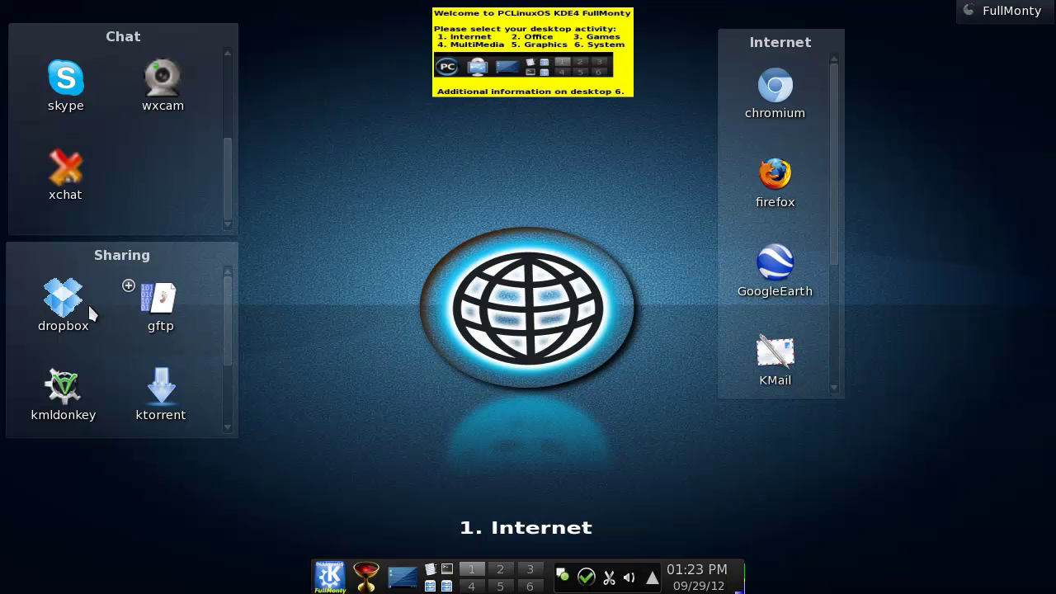
Scroll the Sharing folder widget and open, then dismiss, the desktop context menu.
drag(231, 306, 239, 396)
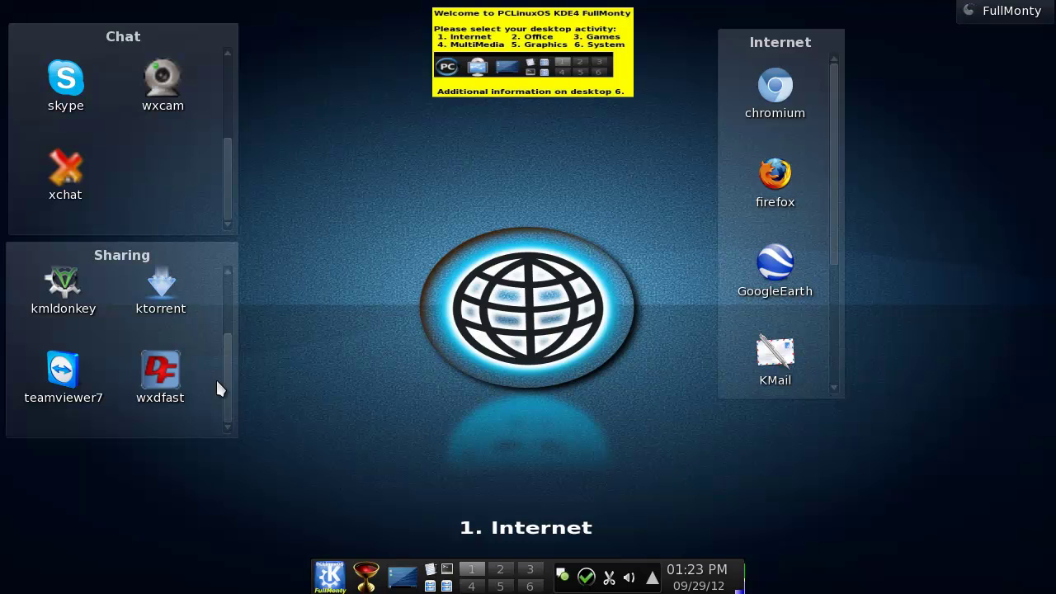
right_click(217, 328)
click(266, 291)
Browse the Internet folder's apps, then switch to the 2. Office activity desktop.
scroll(226, 344, up, 1)
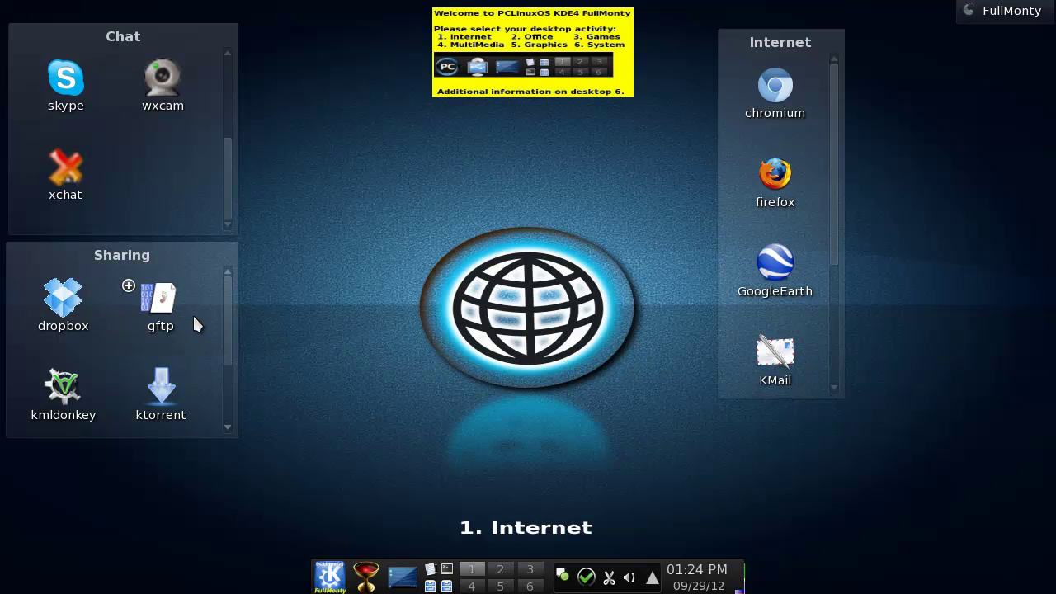
mouse_move(149, 111)
drag(835, 203, 841, 171)
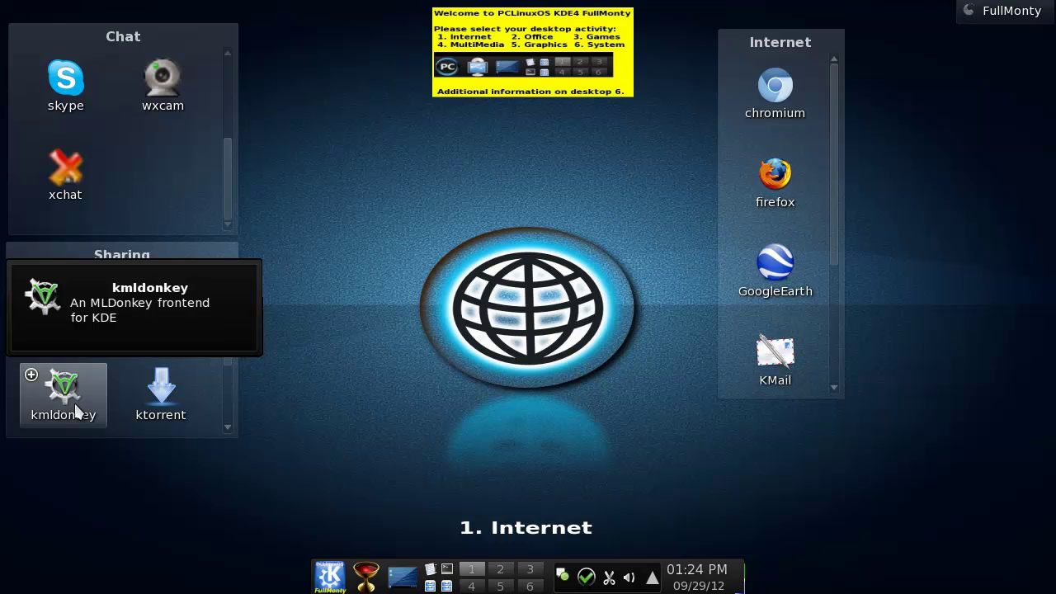
click(500, 569)
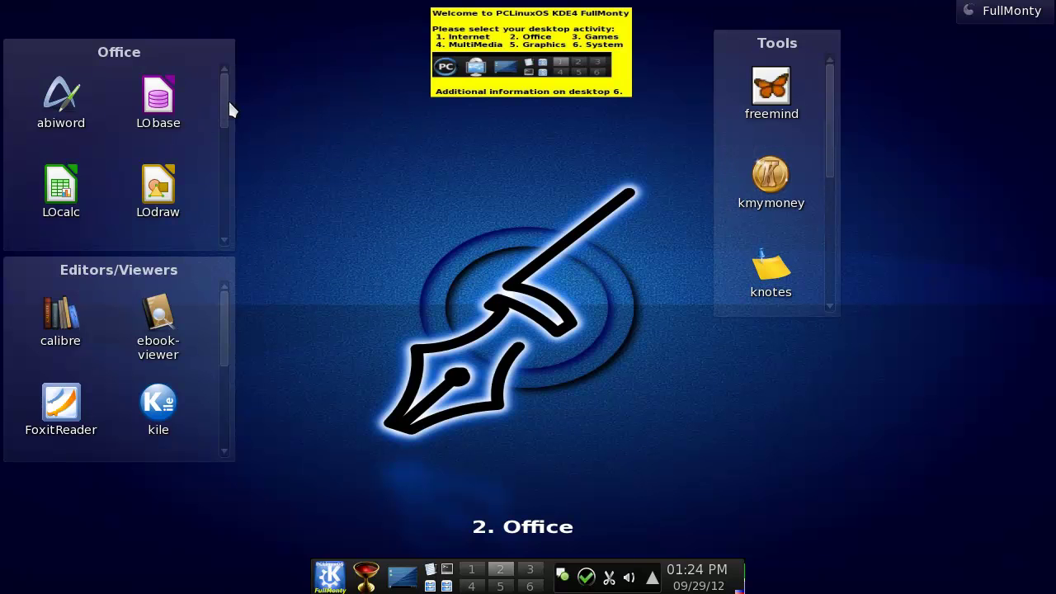
Scroll the Office and Editors/Viewers folders, then switch to the 3. Games desktop.
drag(224, 193, 230, 243)
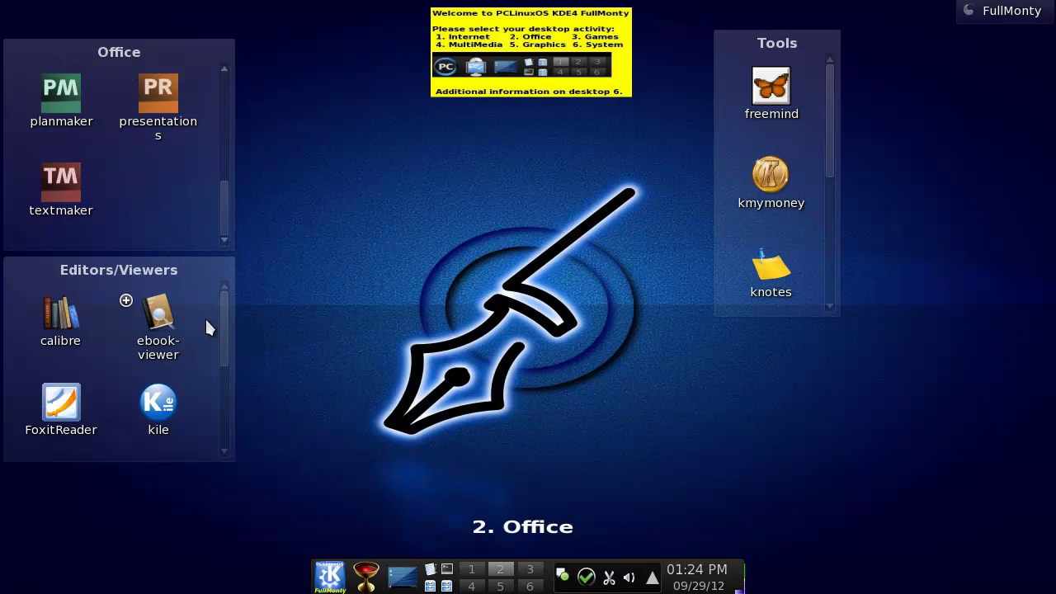
drag(221, 328, 321, 382)
click(530, 569)
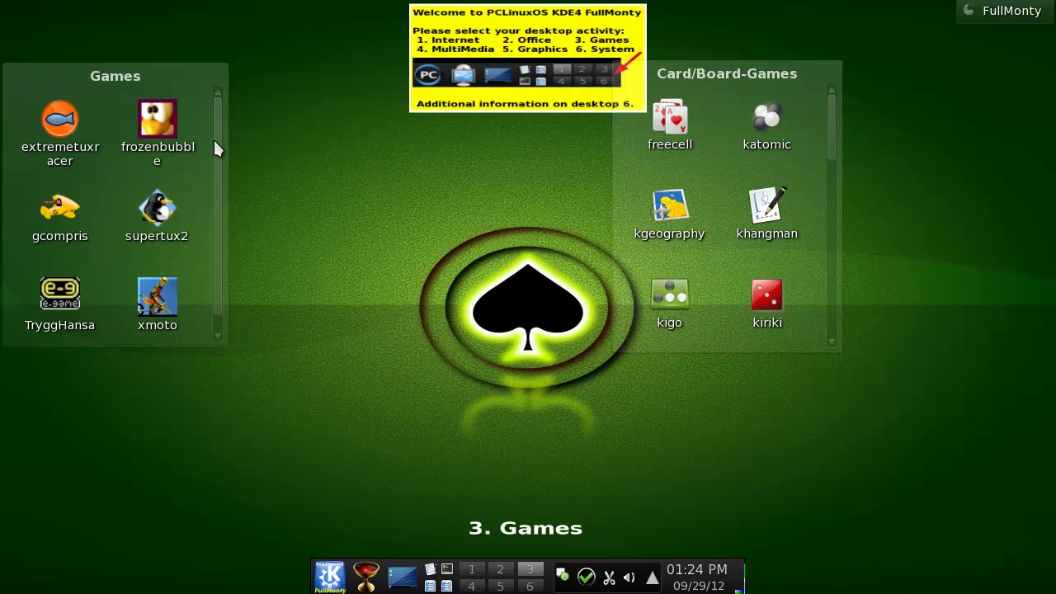
Scroll through the Games list, then move from desktop 3 to 4. MultiMedia via the pager.
scroll(216, 153, down, 1)
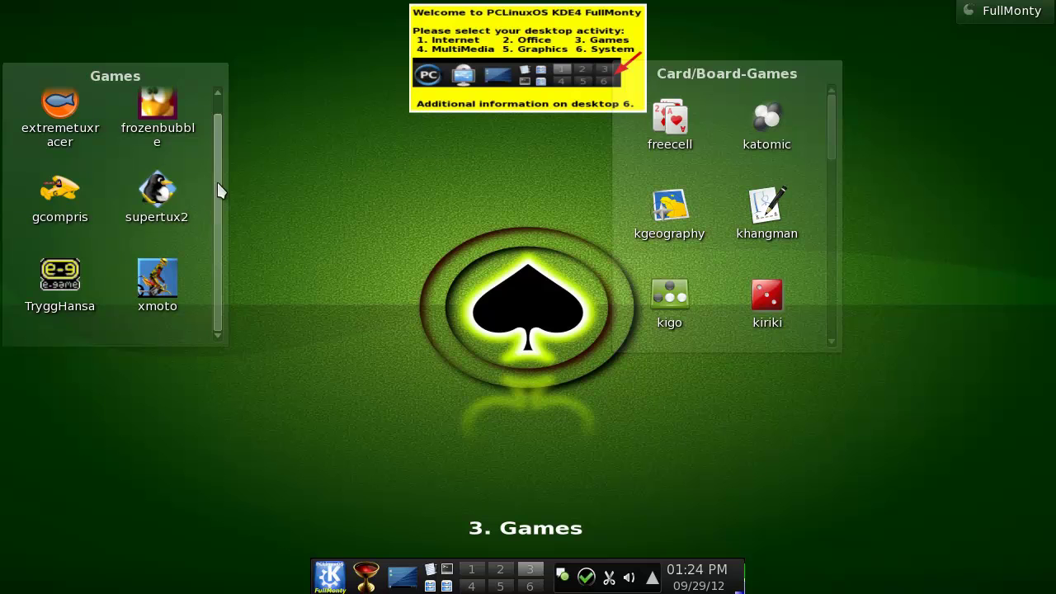
scroll(223, 164, up, 1)
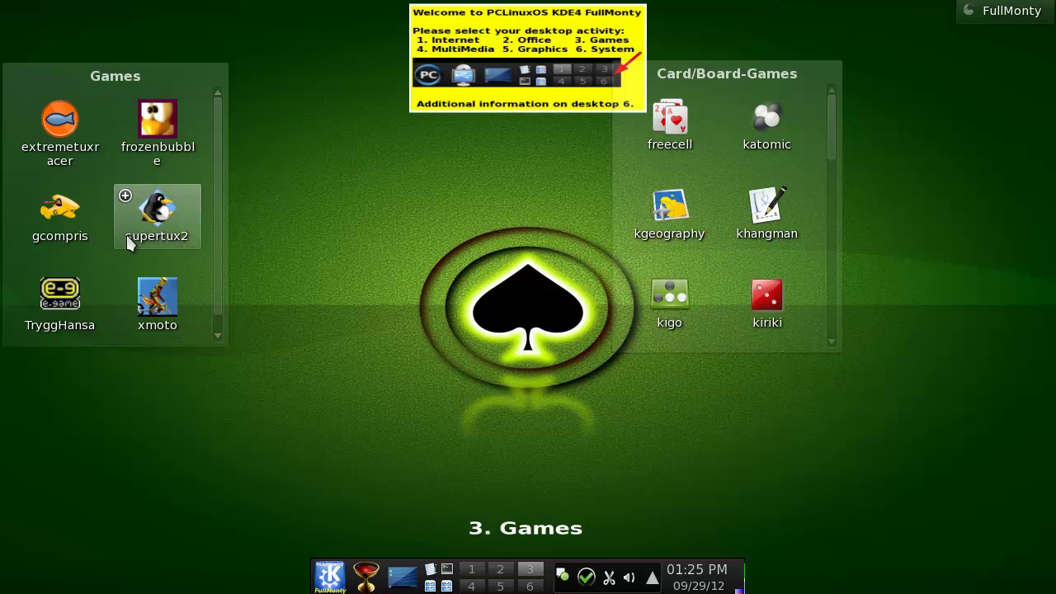
scroll(216, 243, down, 1)
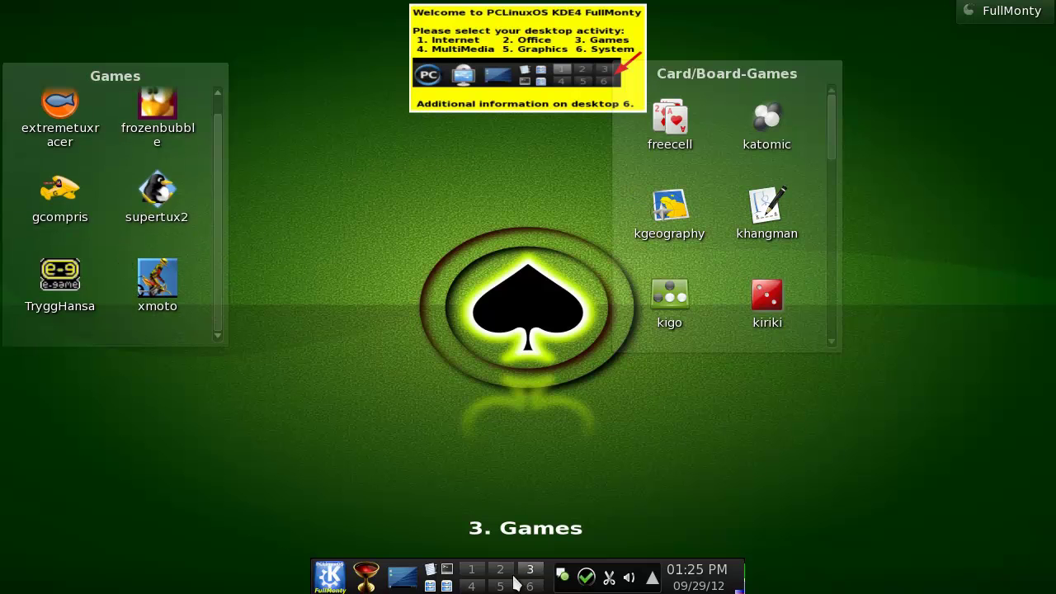
scroll(462, 516, down, 1)
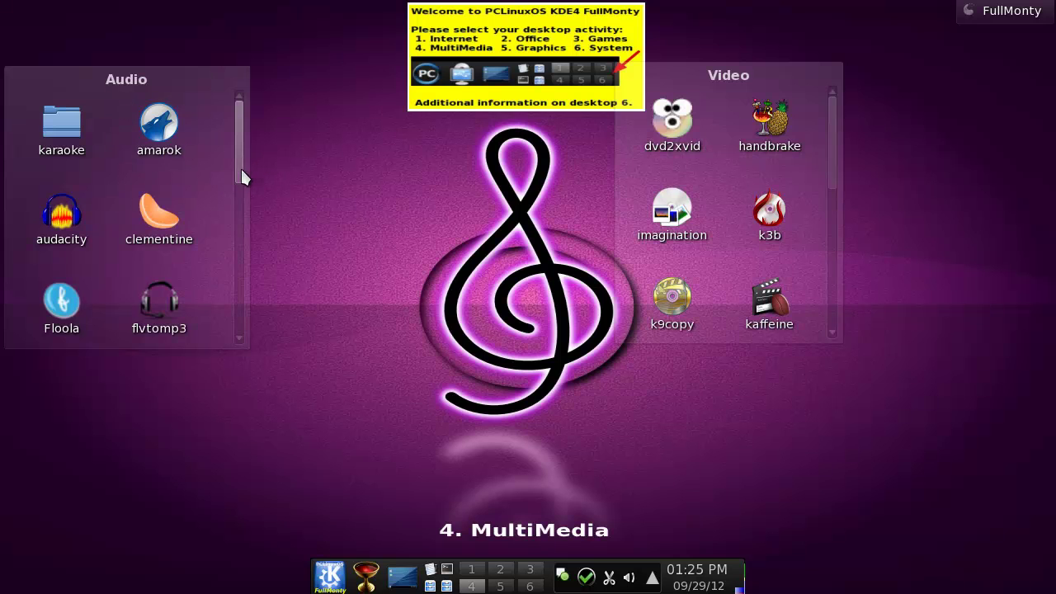
Scroll through the full Audio app list, then move to the 5. Graphics desktop.
scroll(239, 247, down, 1)
scroll(243, 333, down, 5)
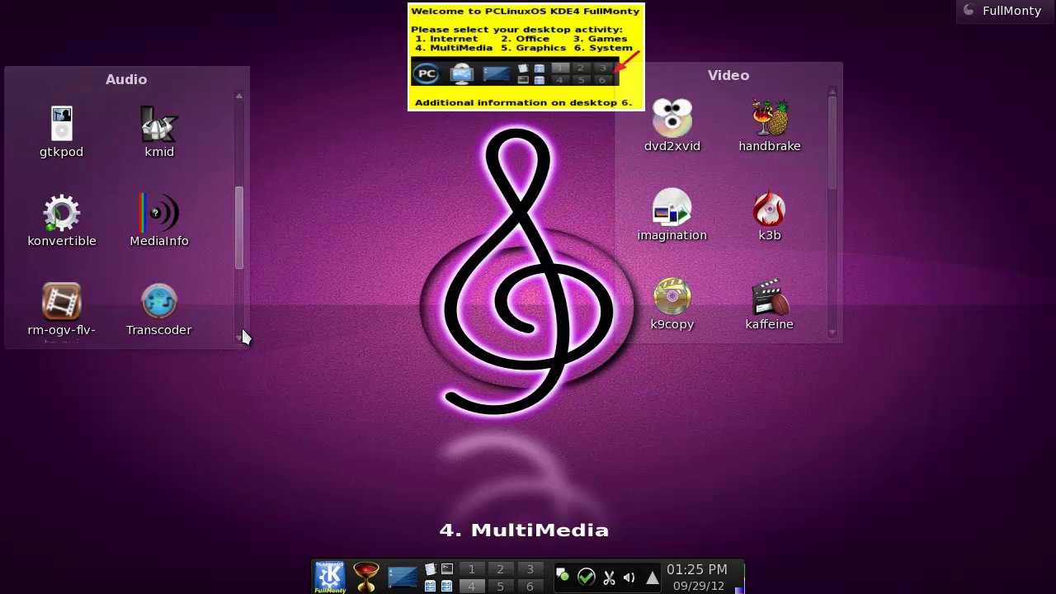
drag(241, 309, 242, 268)
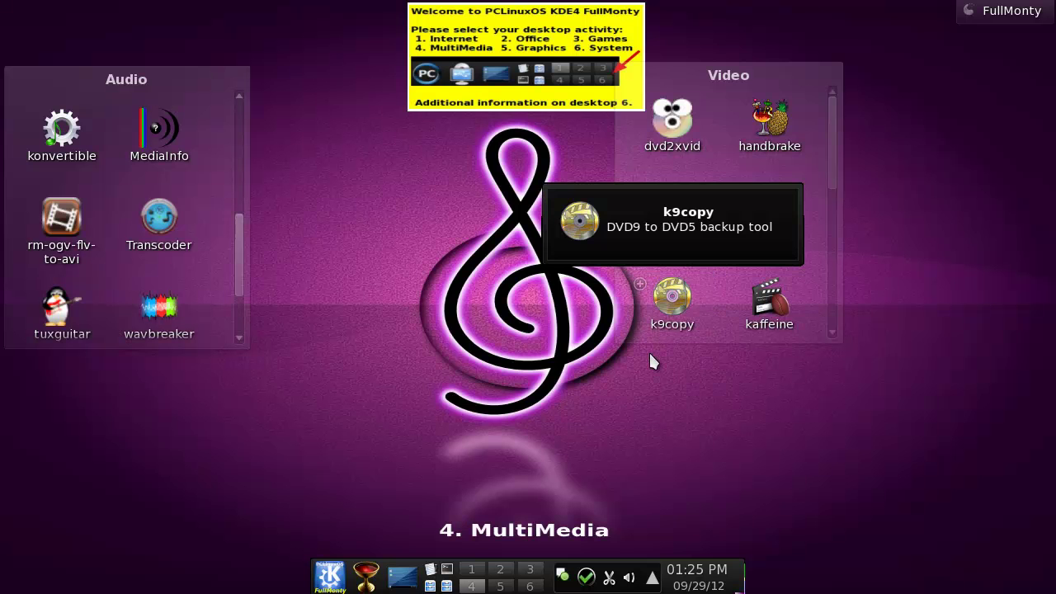
scroll(434, 490, down, 1)
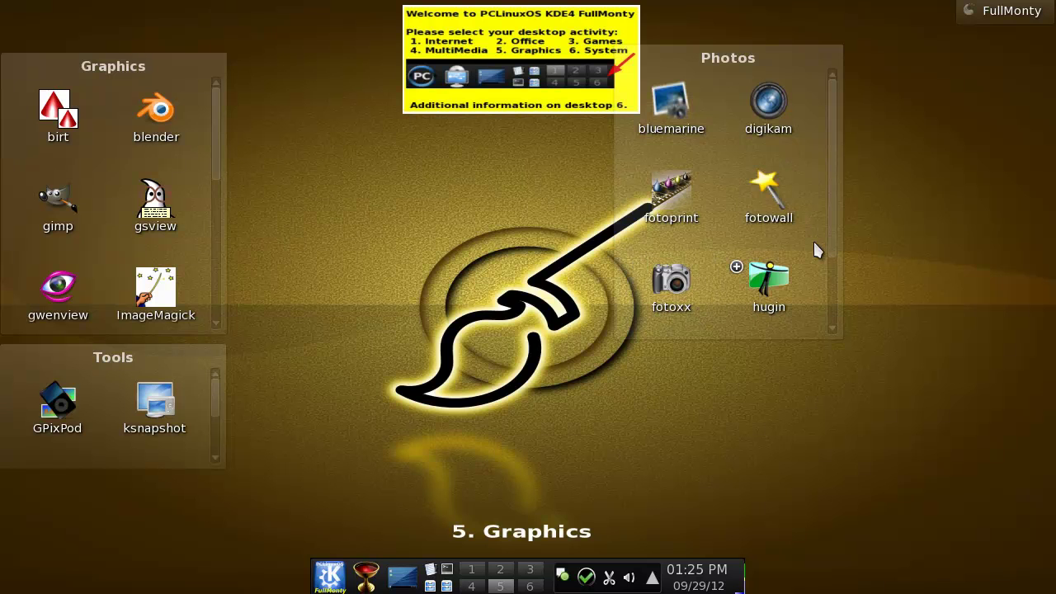
Scroll the Photos folder, launch qtpfsgui, then move to the 6. System desktop.
drag(833, 177, 823, 285)
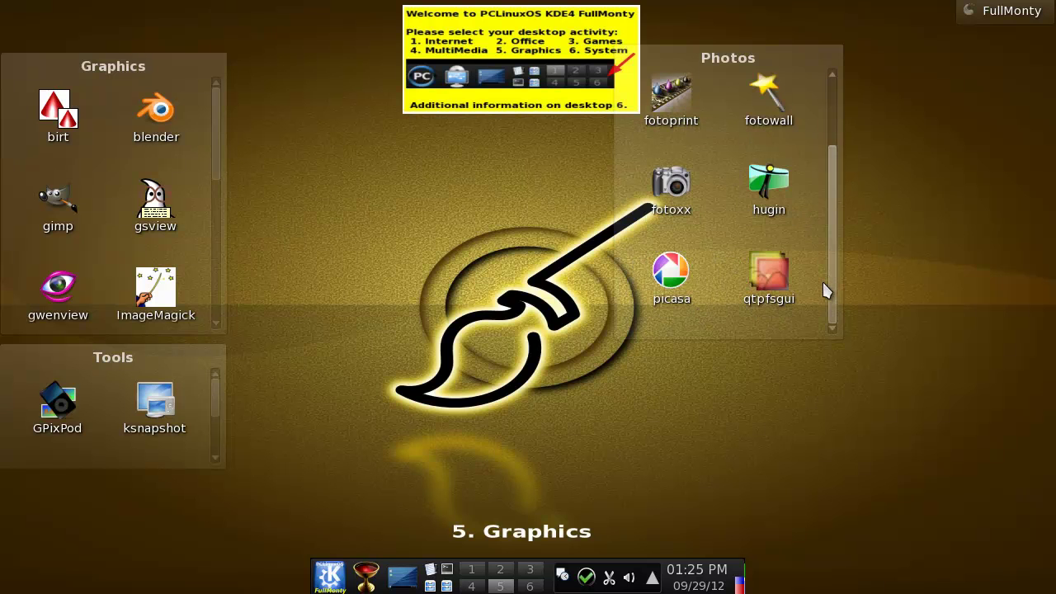
mouse_move(757, 304)
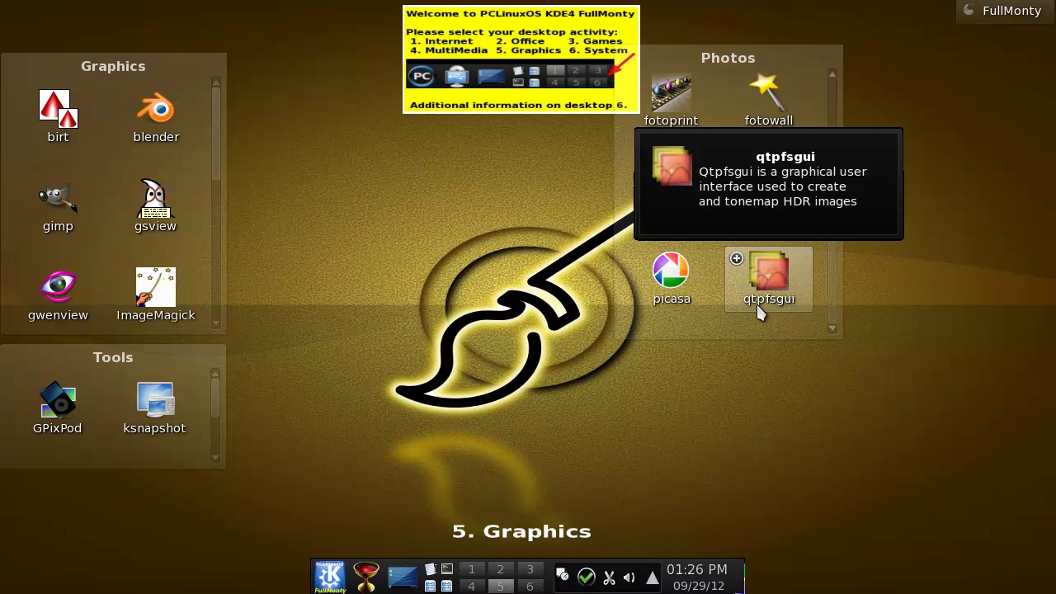
click(756, 302)
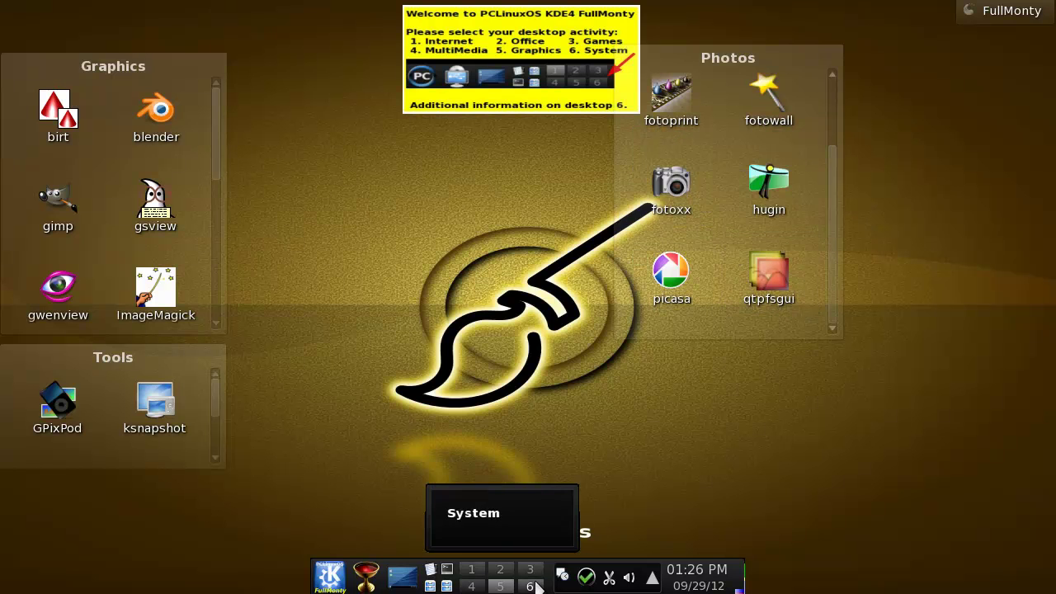
scroll(257, 132, down, 1)
scroll(218, 150, down, 1)
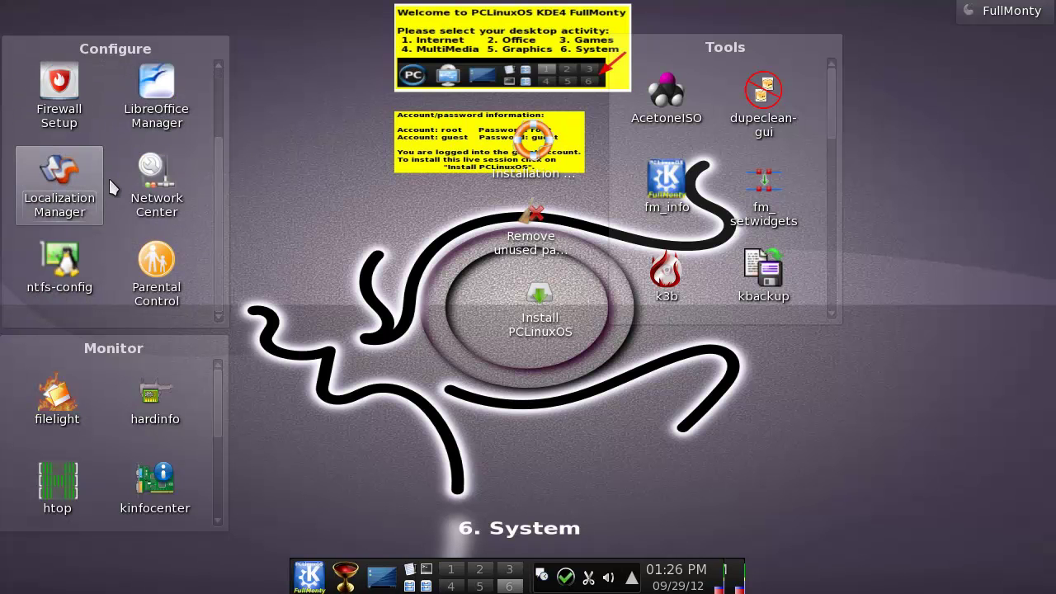
Scroll the Configure panel, check the trash icon's menu, then open the goblet application launcher.
scroll(198, 194, up, 1)
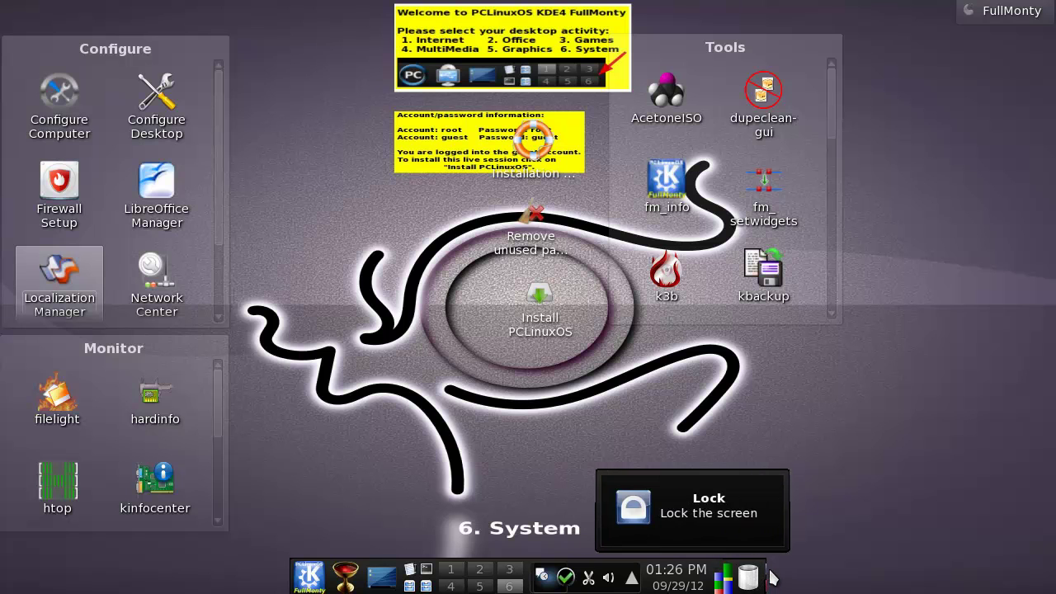
right_click(751, 576)
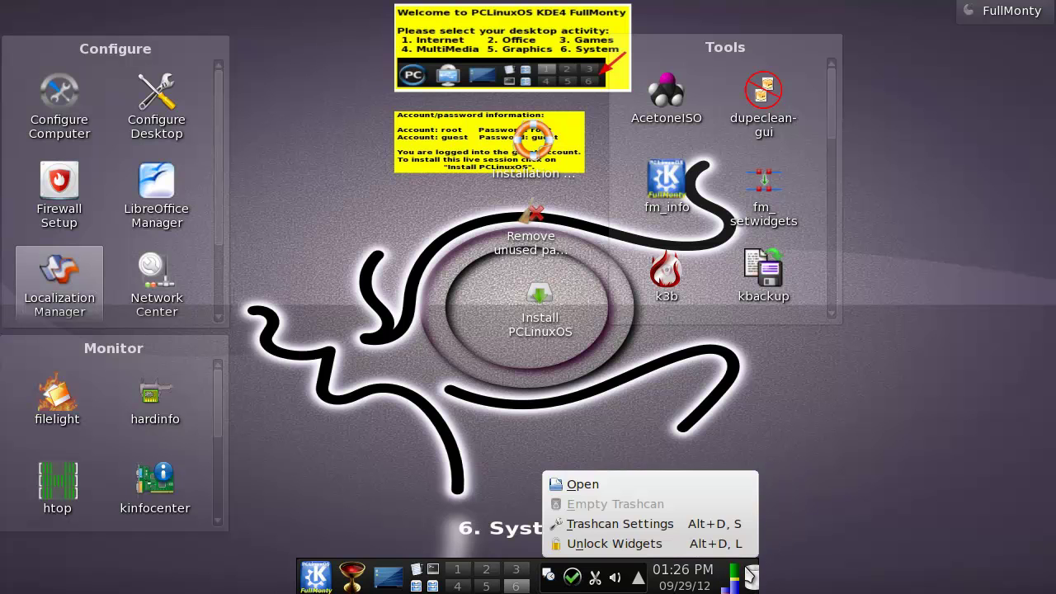
click(545, 574)
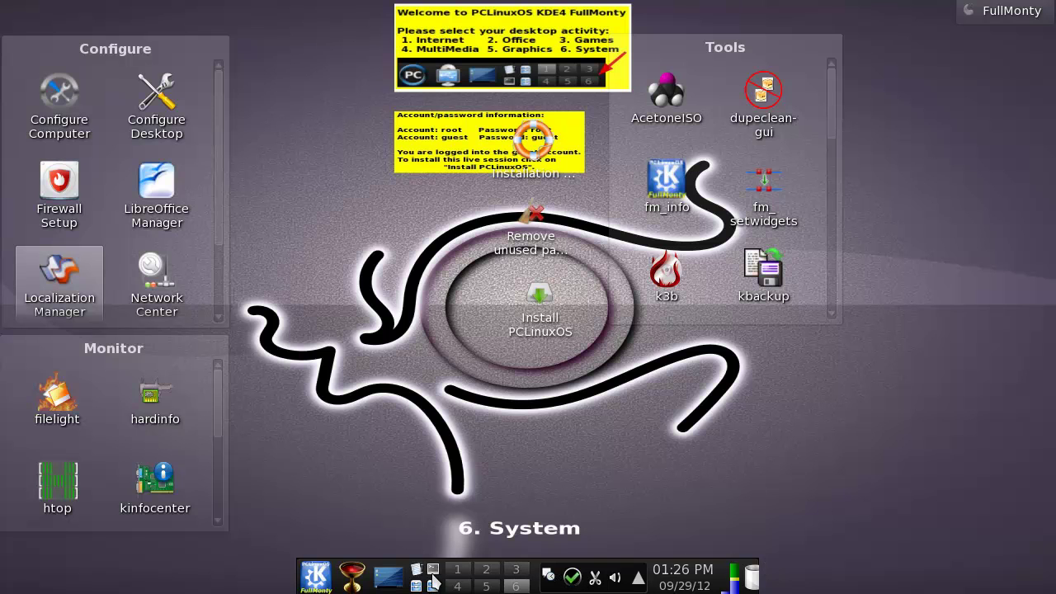
click(352, 578)
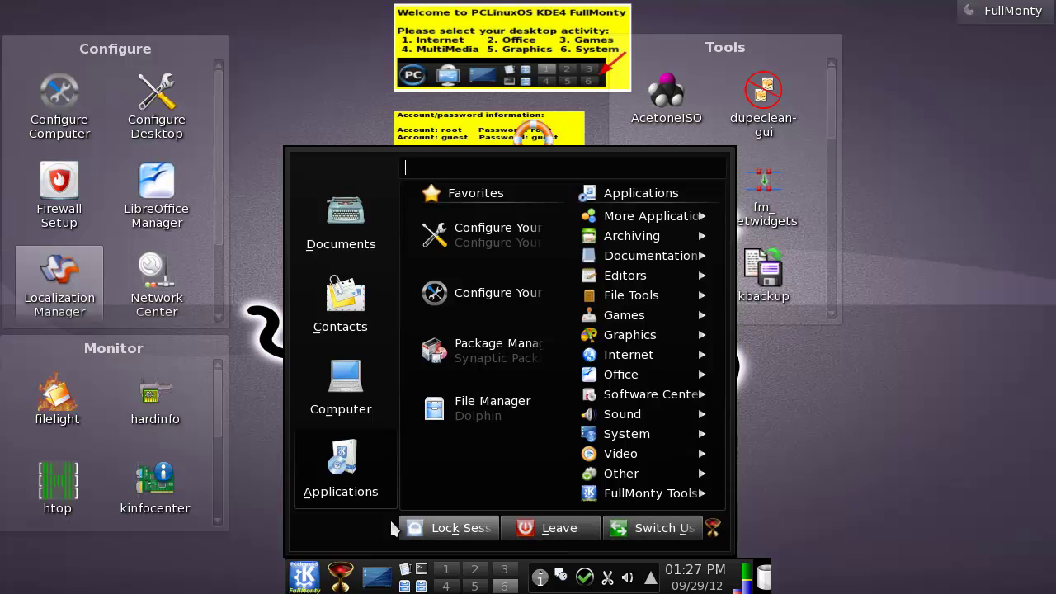
Open and close the classic K menu, then show the launcher's Computer places and System tools.
click(322, 577)
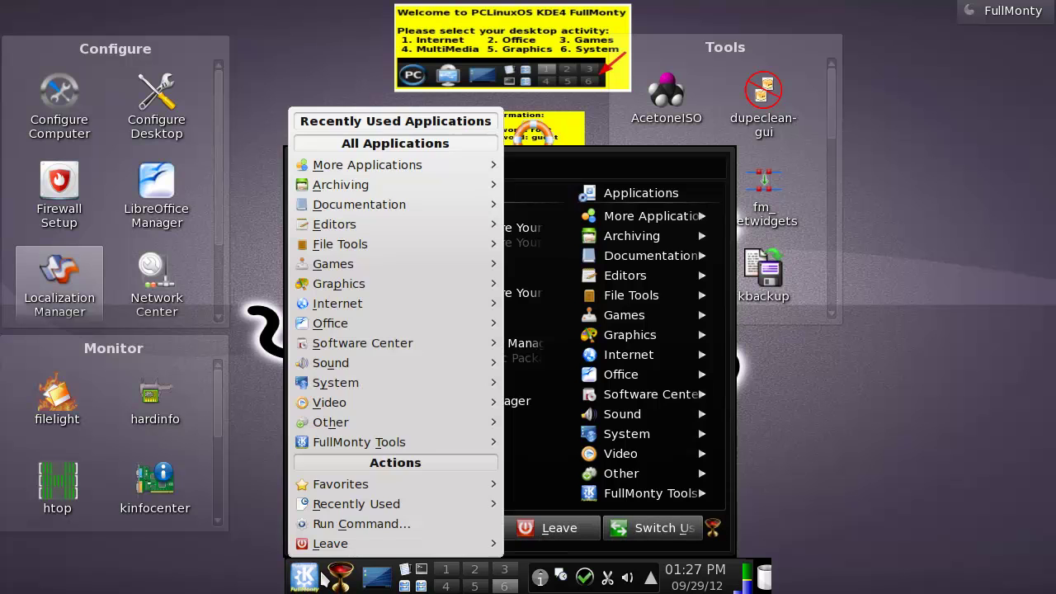
click(310, 579)
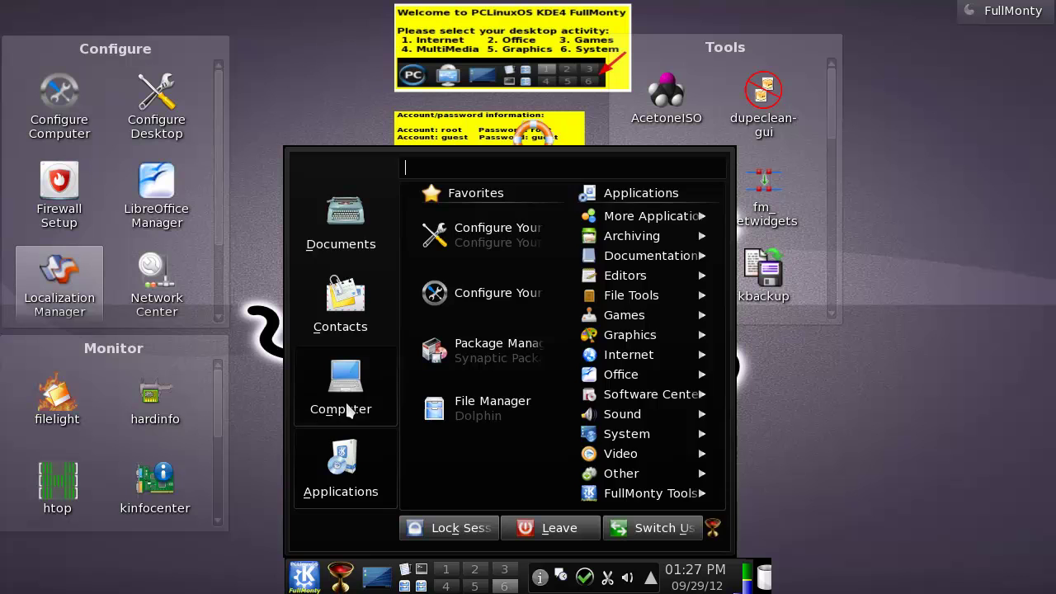
mouse_move(348, 406)
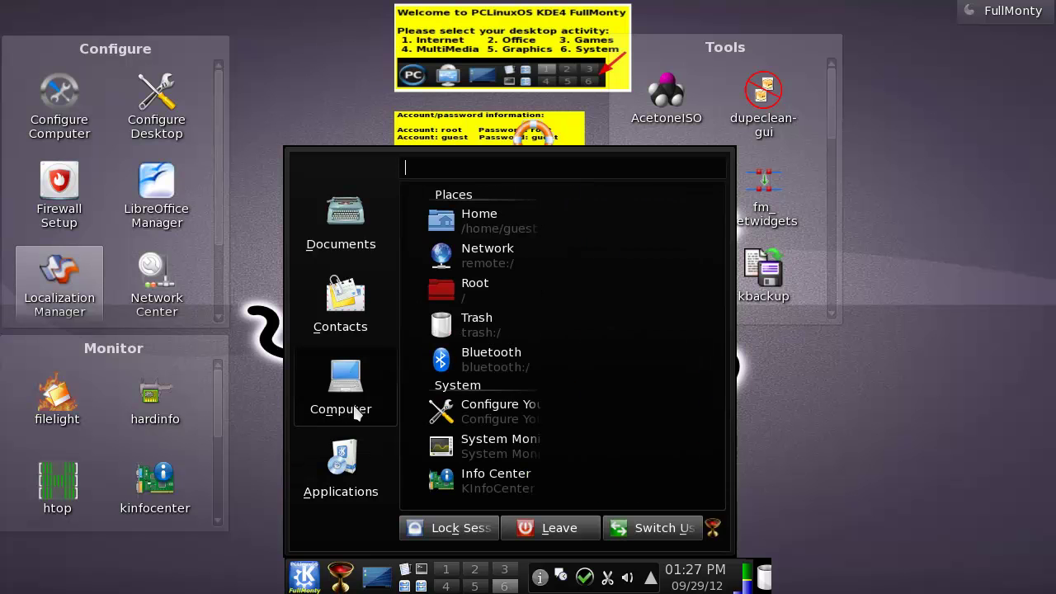